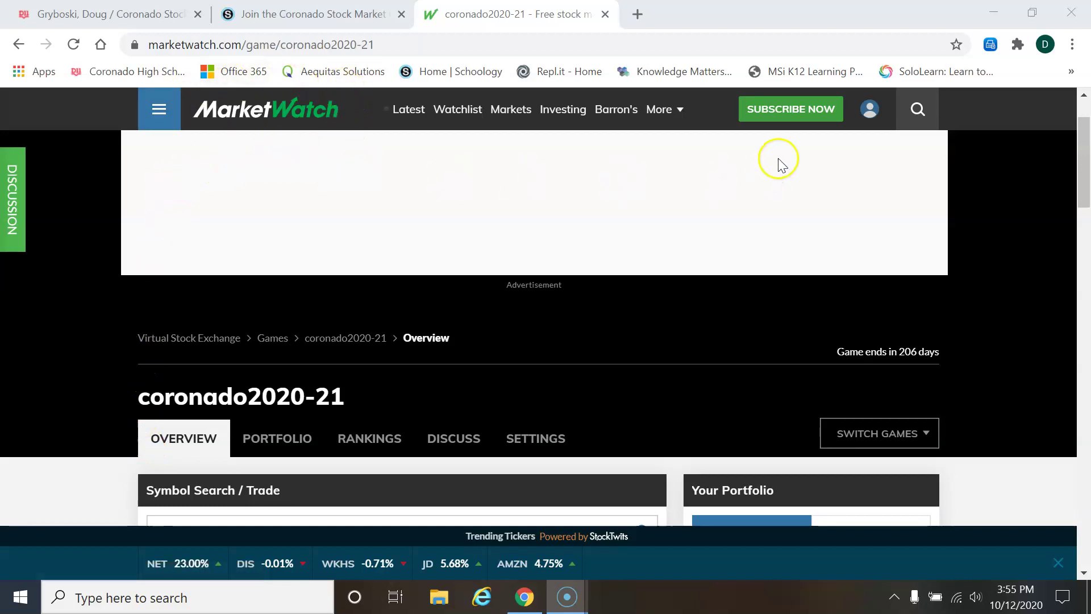
- Open the account menu and close it again
click(869, 110)
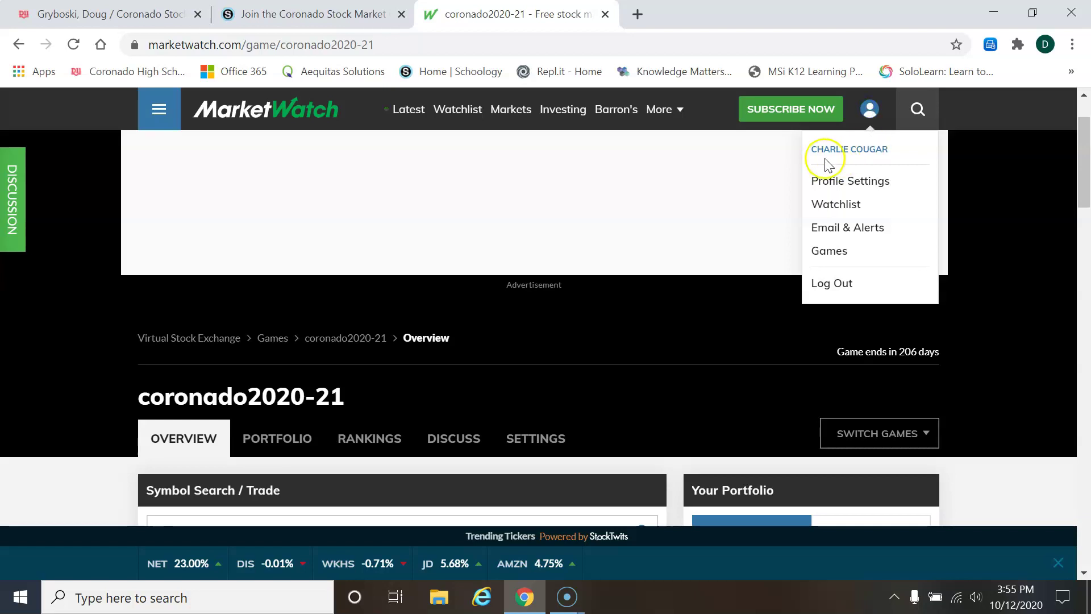
click(863, 158)
click(864, 119)
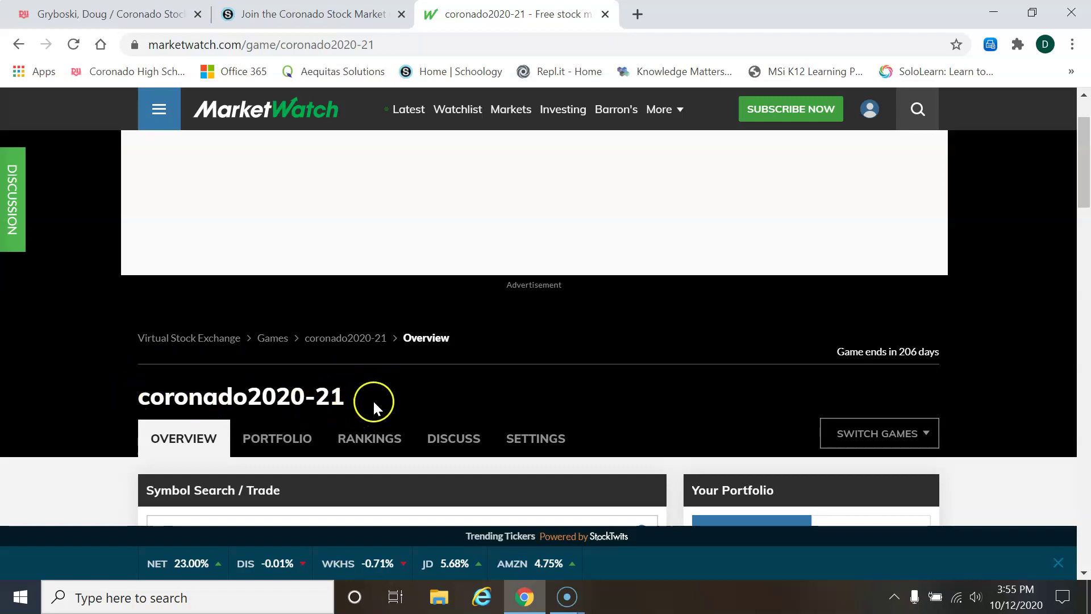
- Search the symbol box for 'fedex' until FDX, FedEx Corp. at 273.50 appears
scroll(374, 398, down, 1)
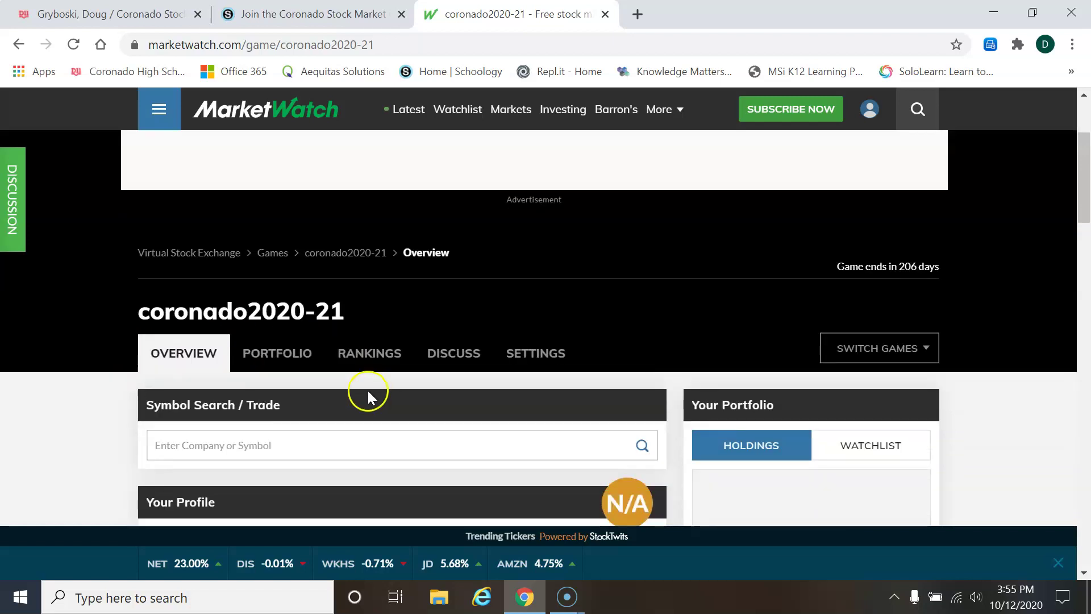
click(262, 441)
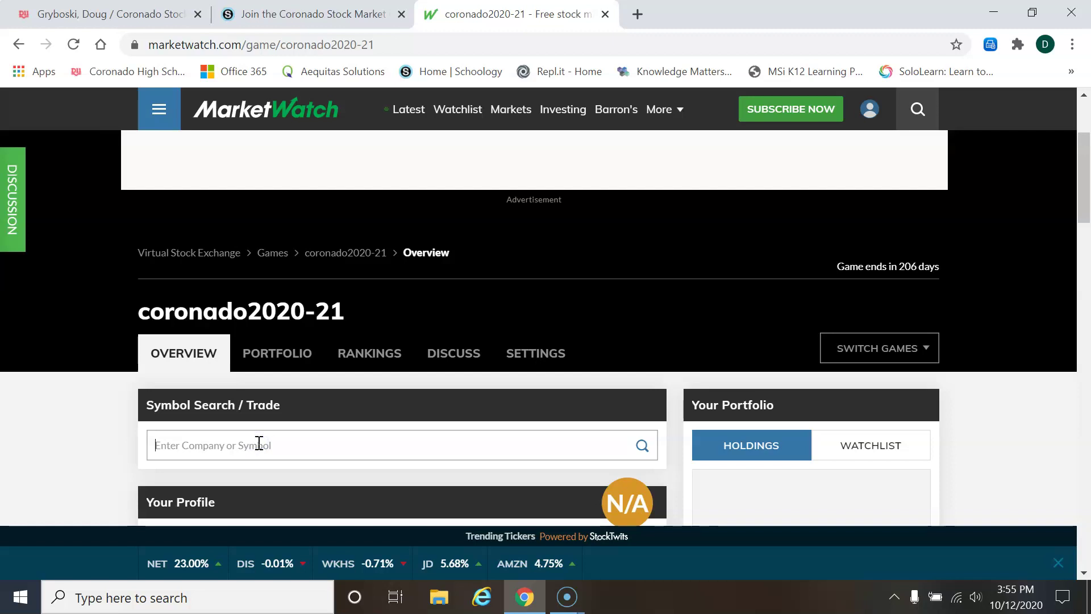
text(fedex)
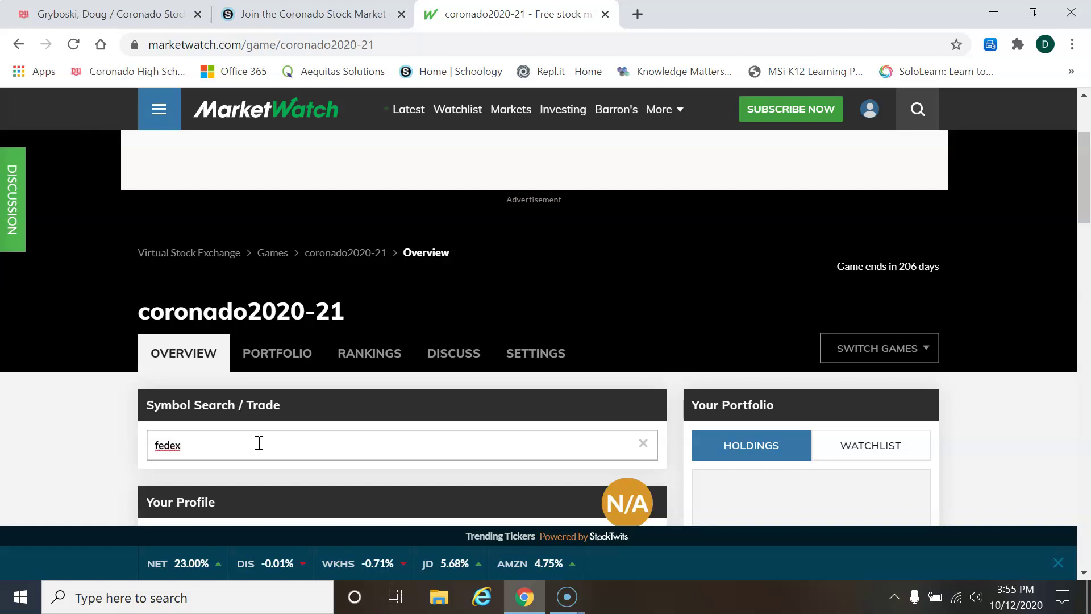
scroll(259, 443, down, 2)
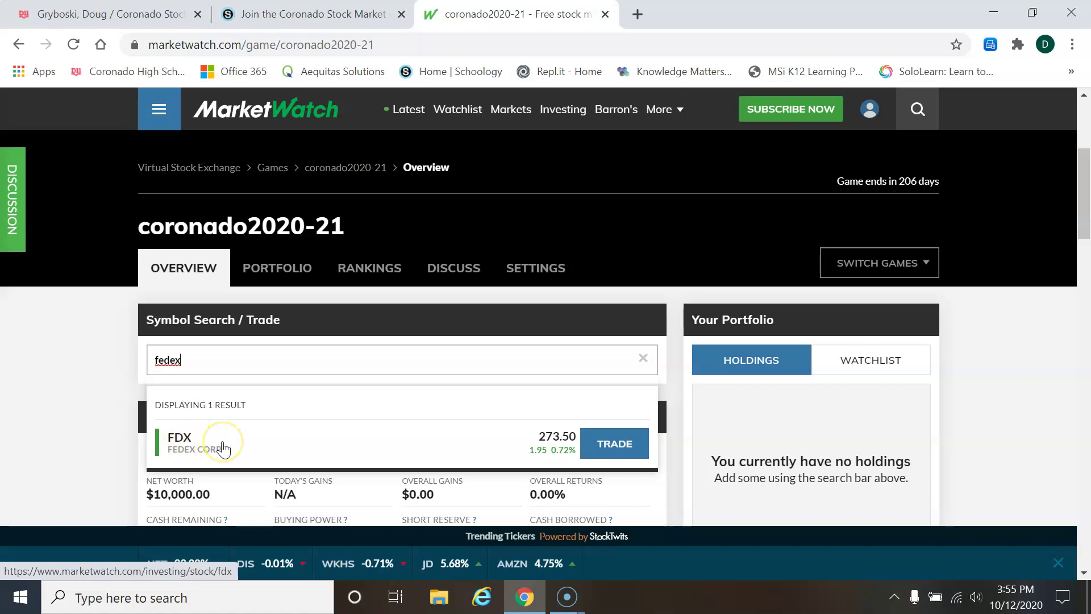
click(188, 452)
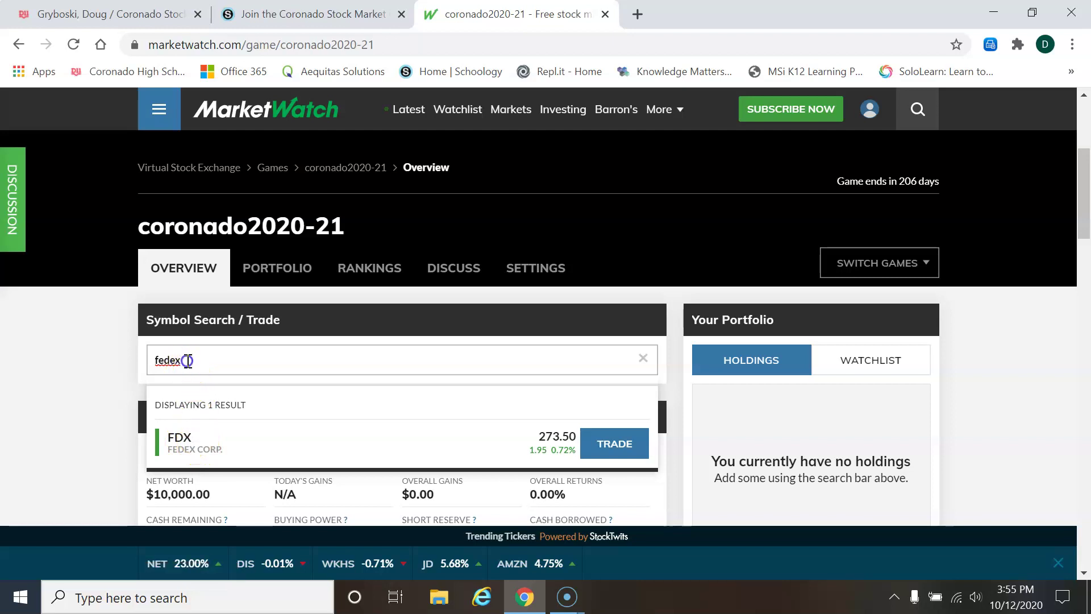
drag(185, 360, 131, 364)
text(apple)
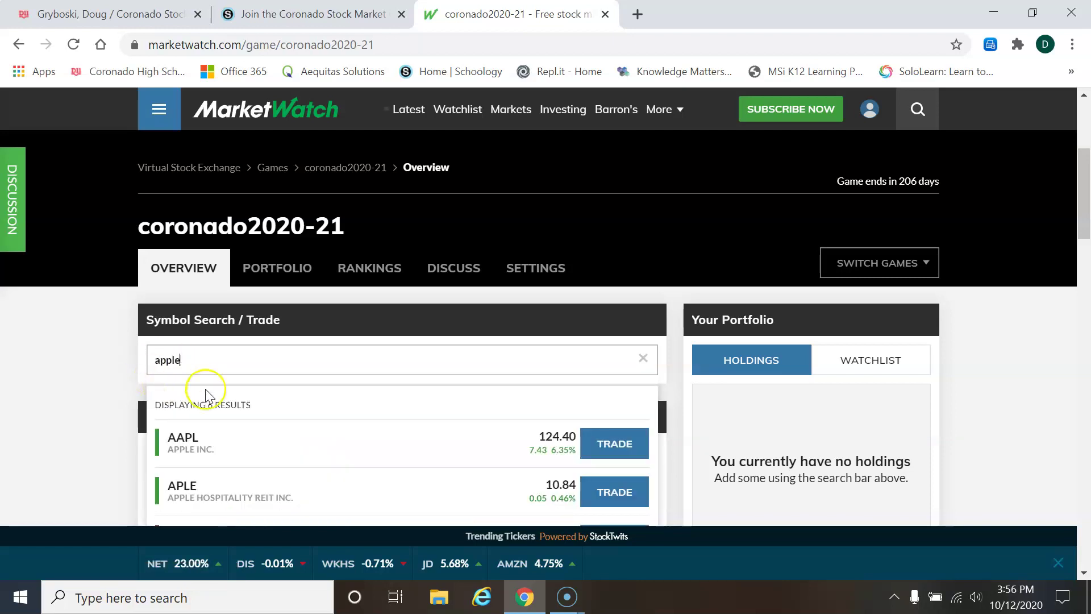
scroll(227, 403, down, 1)
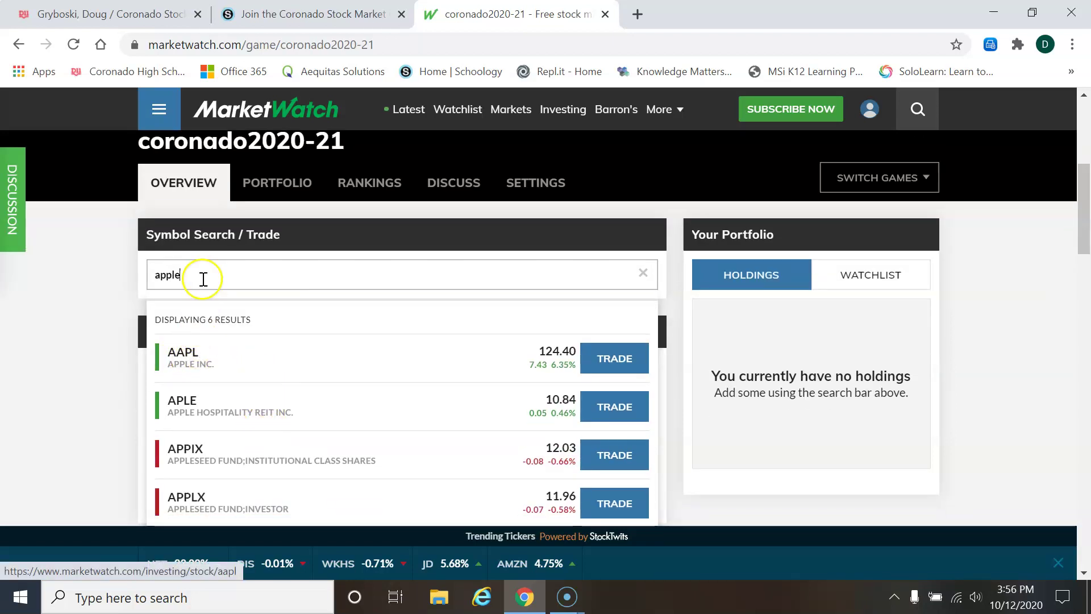
double_click(161, 275)
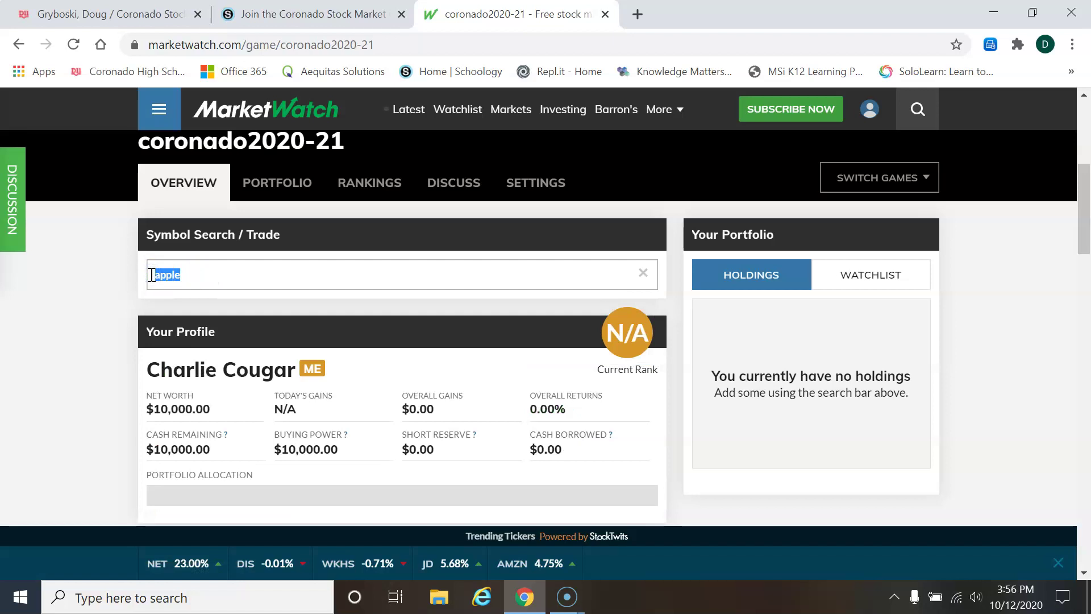
text(ab)
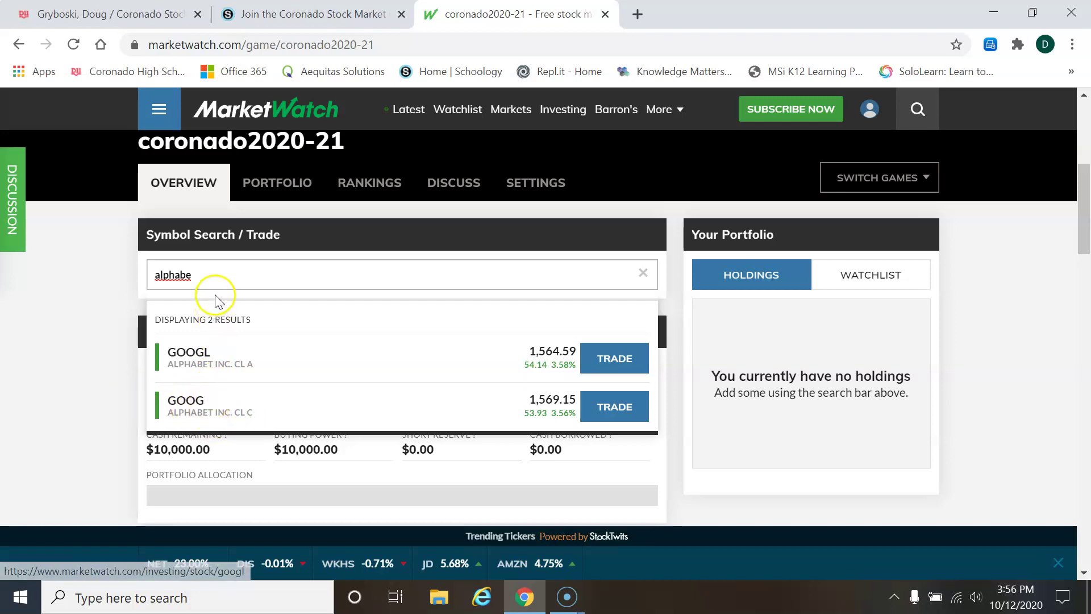
drag(212, 275, 152, 274)
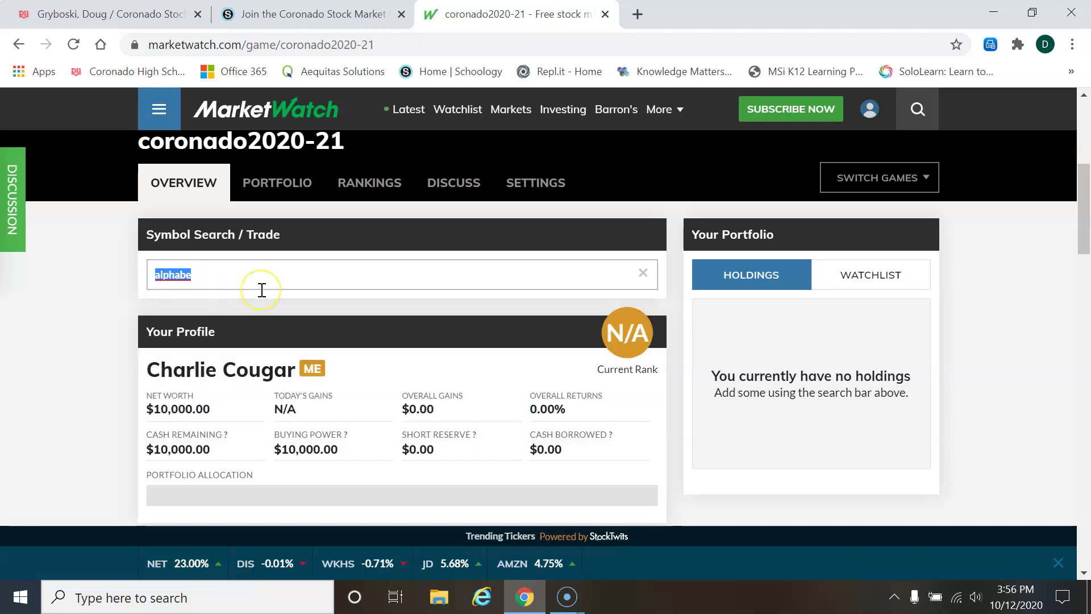
text(fedex)
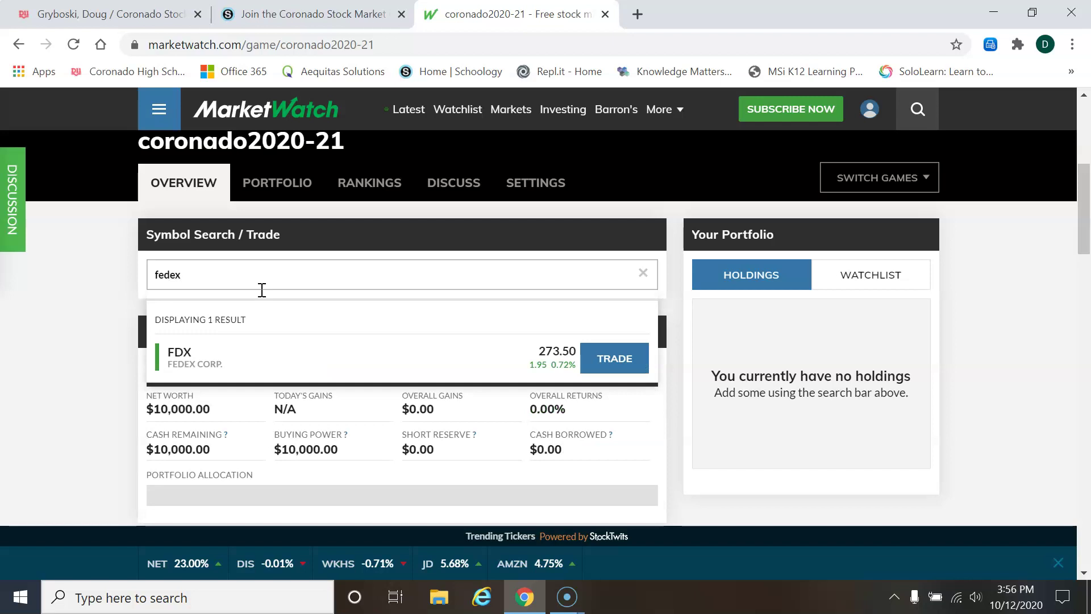
- Open the FDX / FEDEX CORP. search result to view its quote information
click(176, 356)
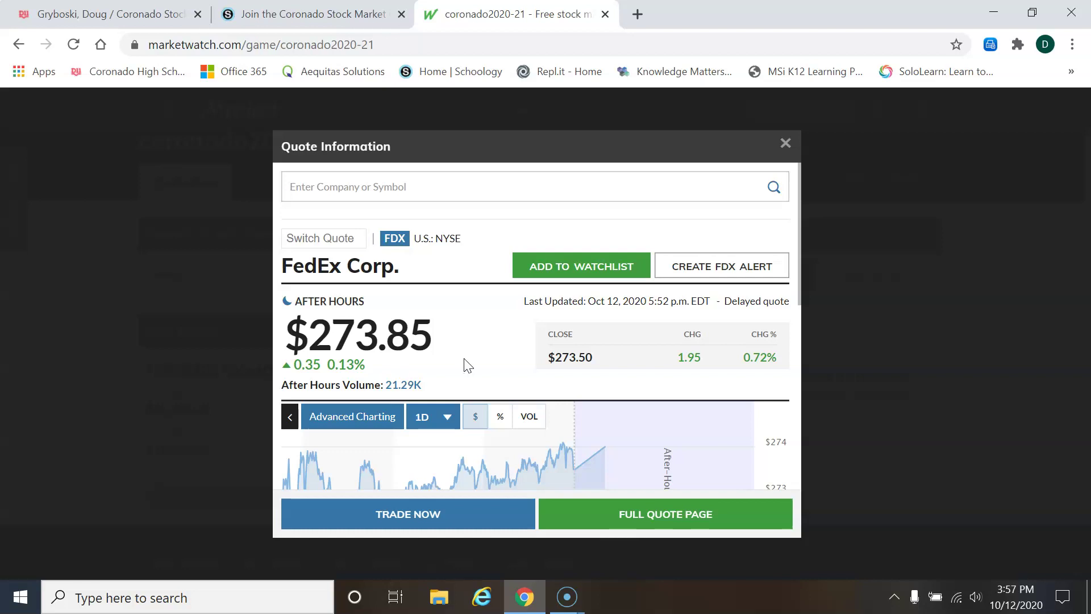
- Start a FedEx buy order for 11 shares at market price, totalling $3,013.50 with $5.00 commission
click(460, 516)
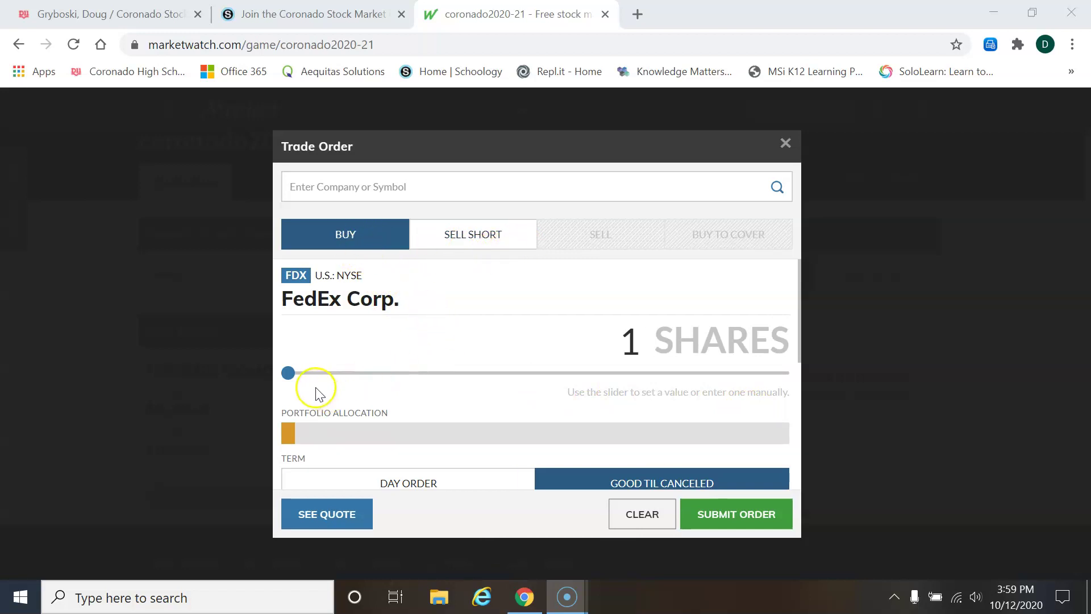
drag(288, 373, 435, 380)
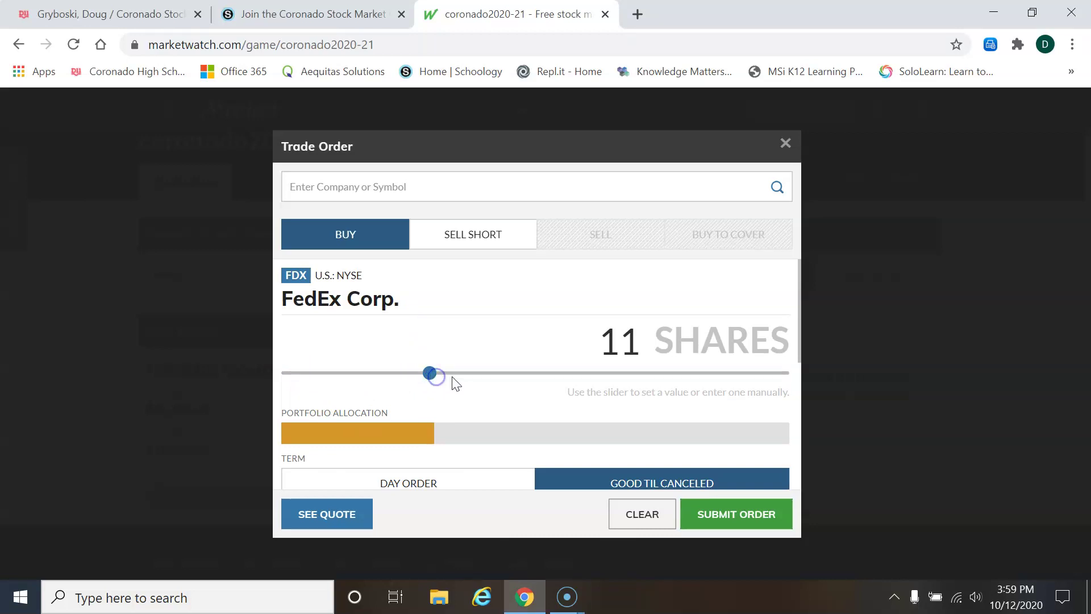
click(512, 346)
scroll(493, 319, down, 3)
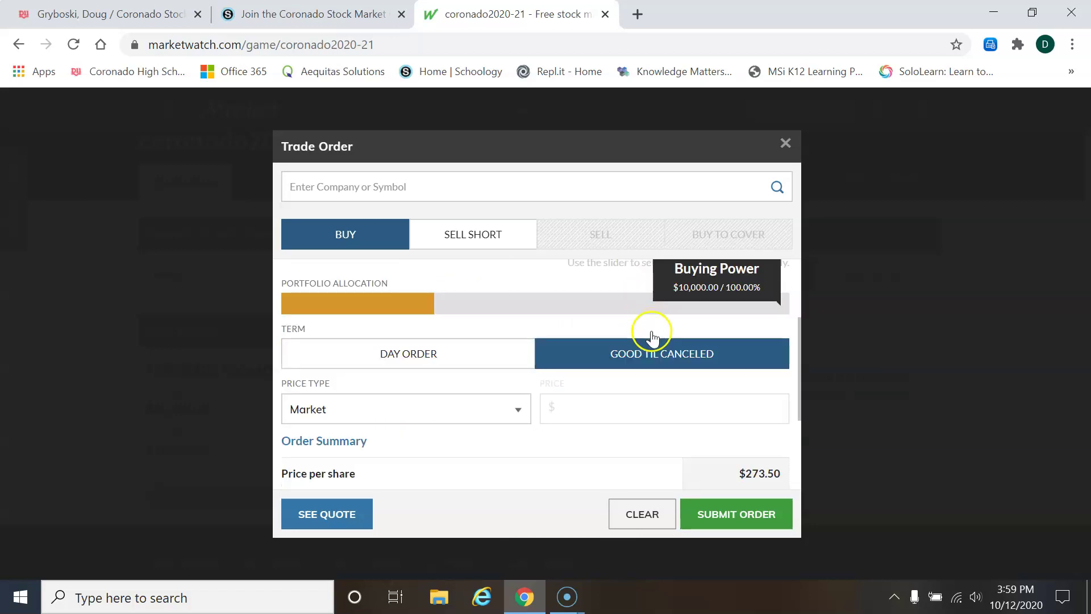
scroll(651, 340, down, 2)
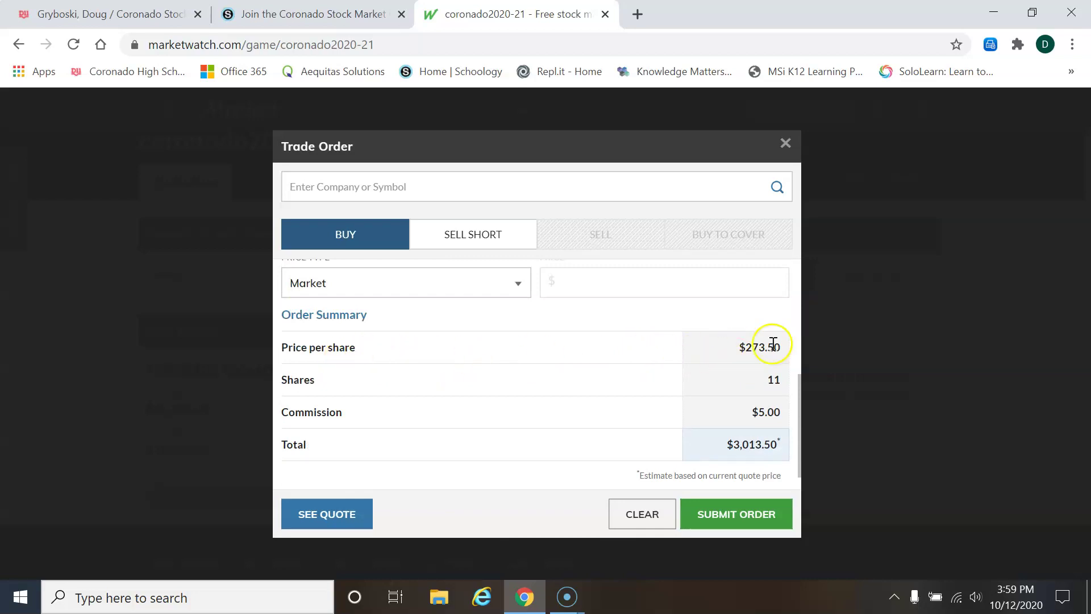
scroll(472, 438, up, 3)
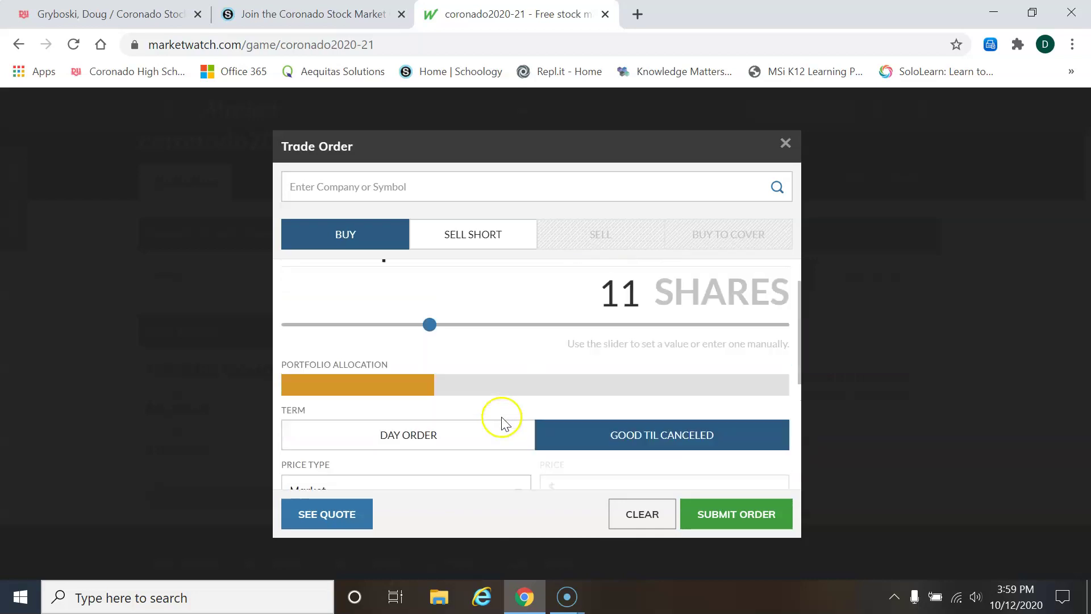
scroll(584, 384, down, 5)
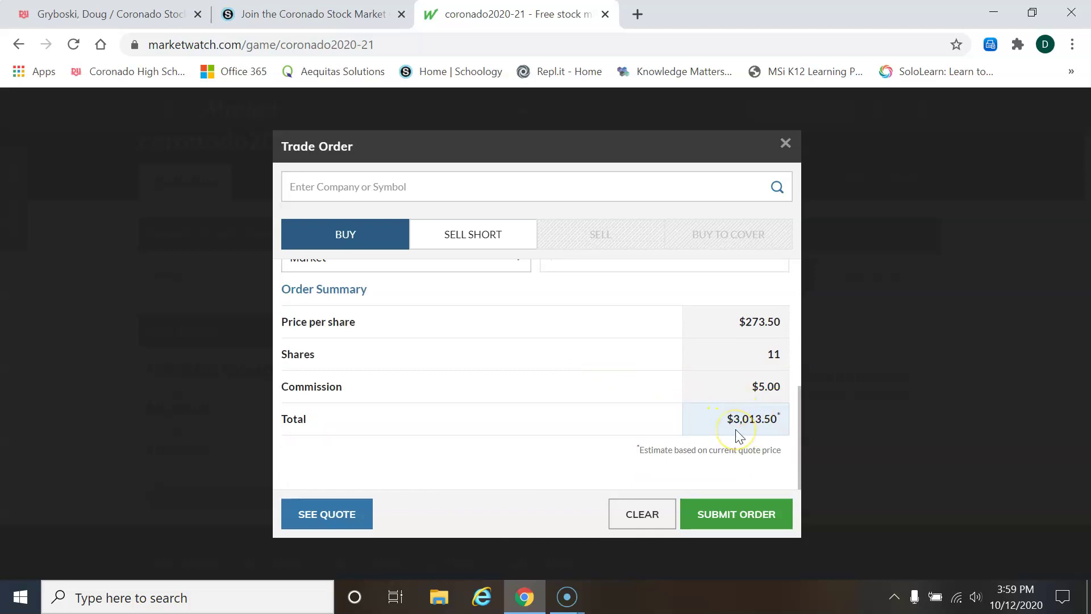
scroll(540, 408, up, 2)
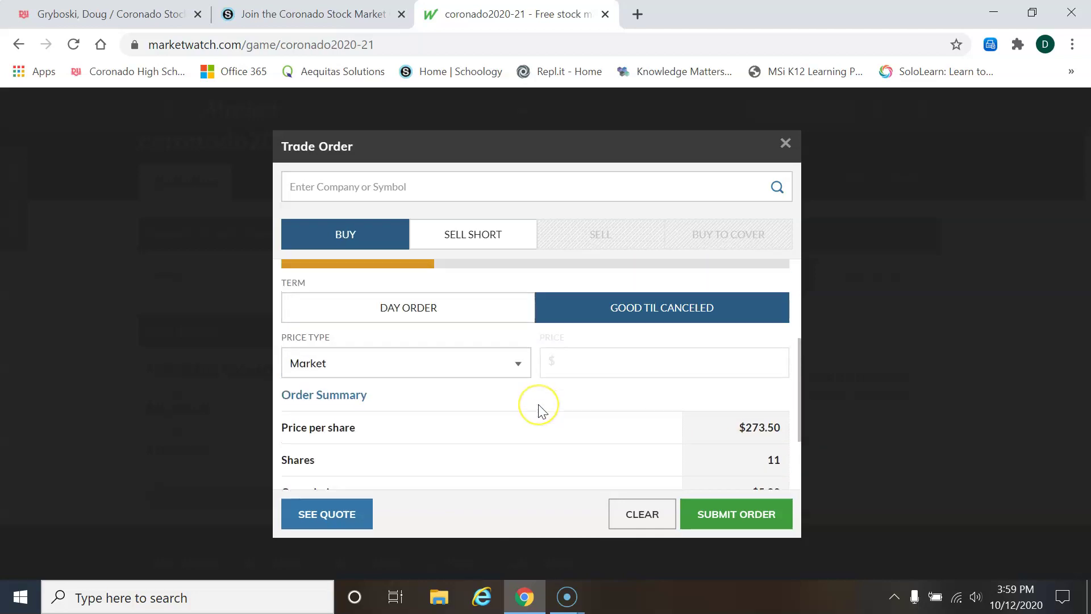
scroll(538, 408, up, 3)
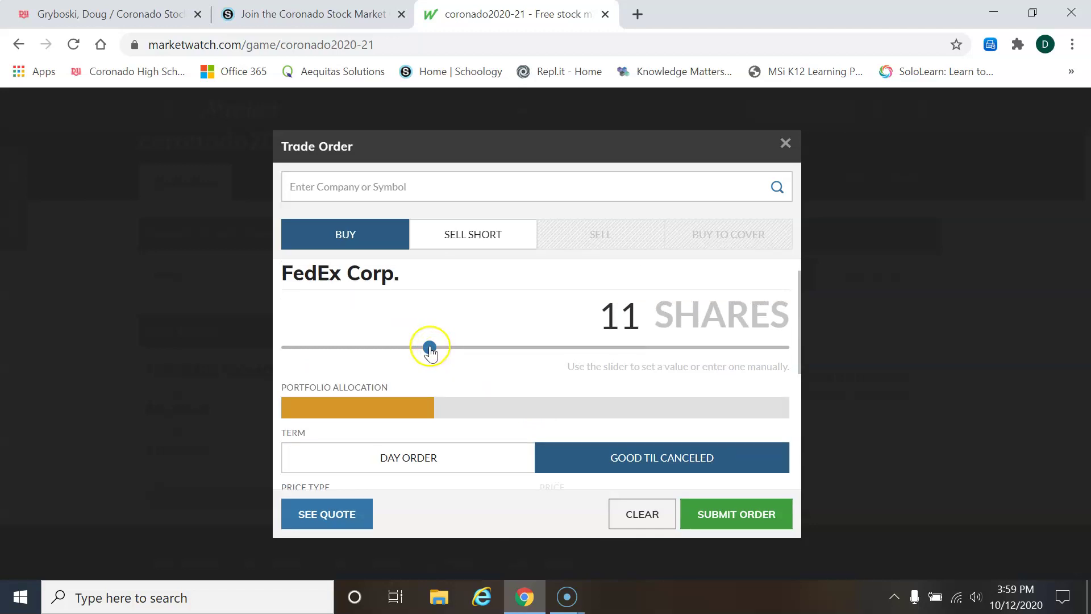
scroll(438, 350, down, 5)
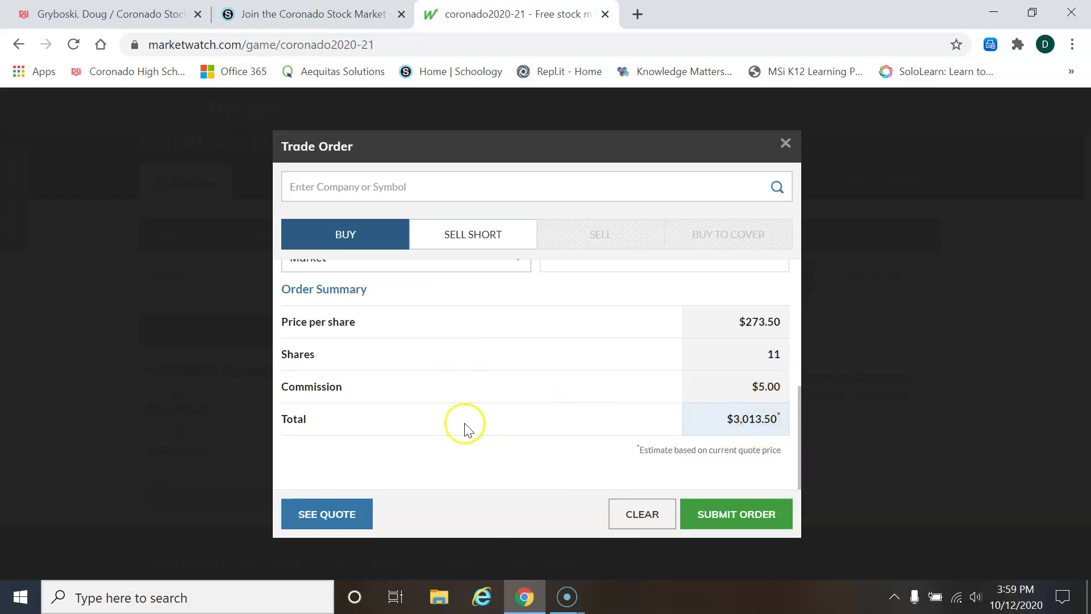
scroll(465, 428, up, 2)
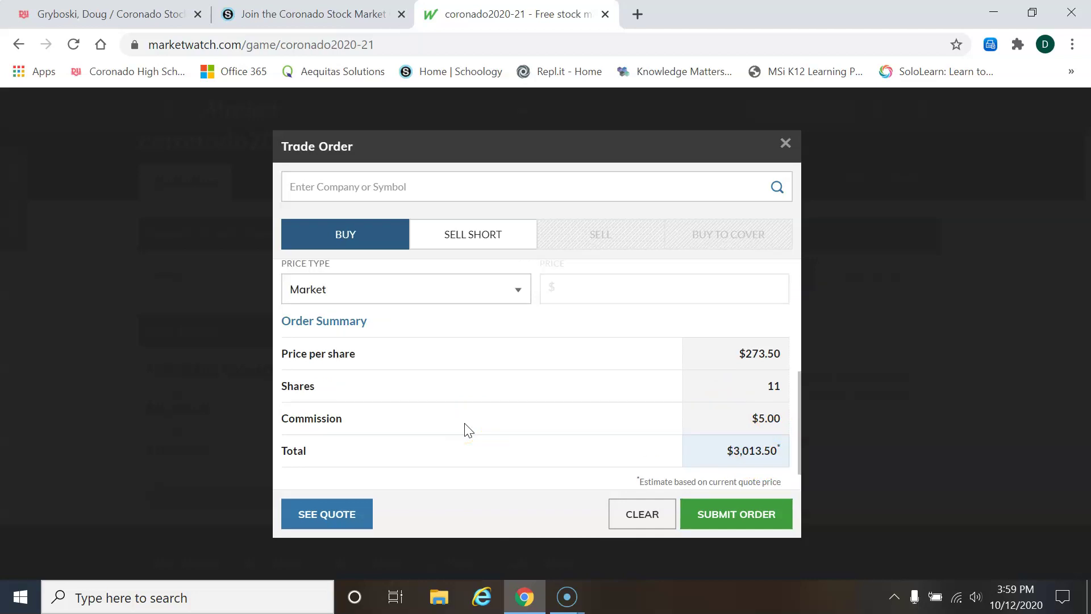
- Drag the FedEx order down from 11 shares to 1, checking the $278.50 total
scroll(465, 420, down, 2)
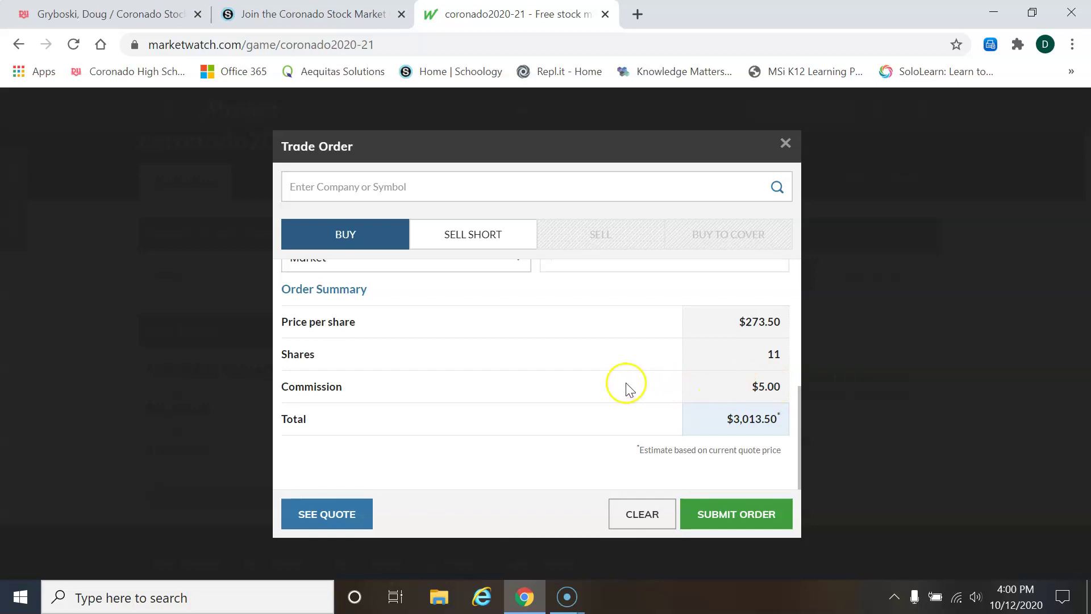
scroll(623, 384, up, 2)
scroll(623, 385, down, 2)
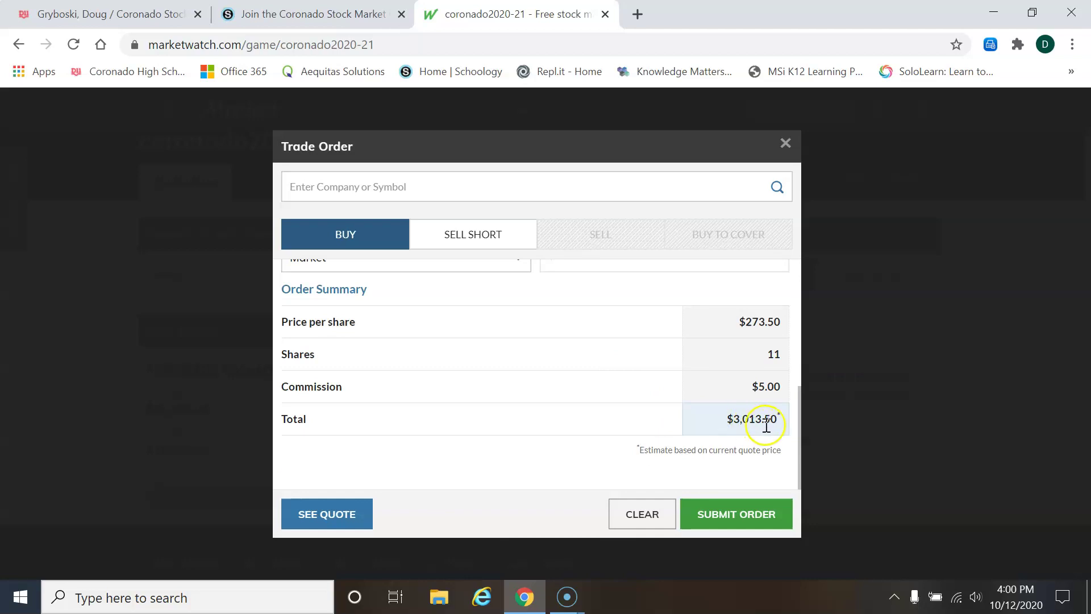
scroll(716, 408, up, 1)
scroll(715, 408, up, 3)
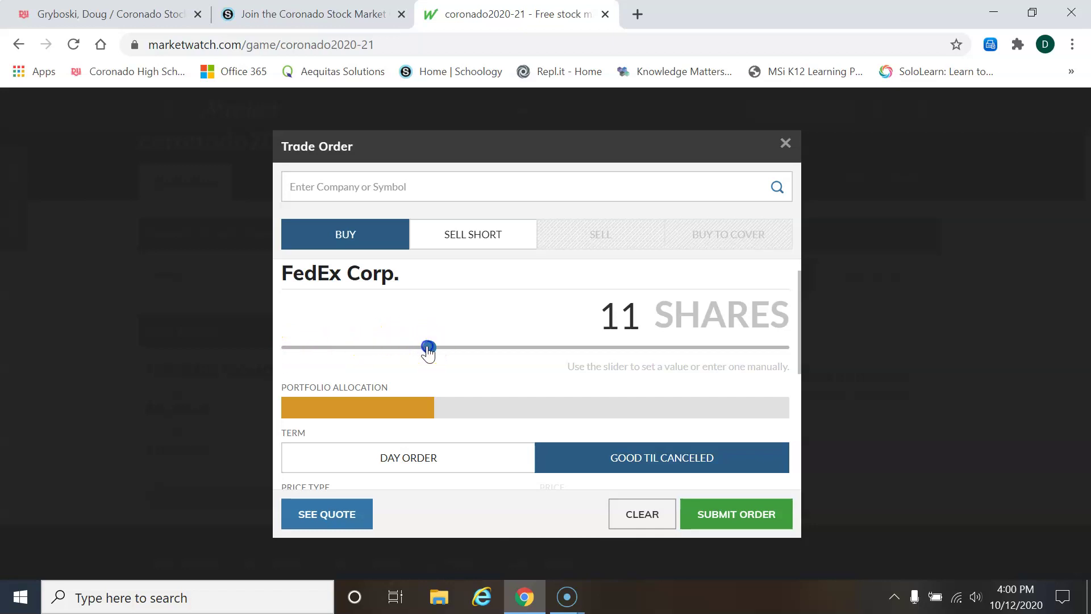
drag(427, 347, 287, 346)
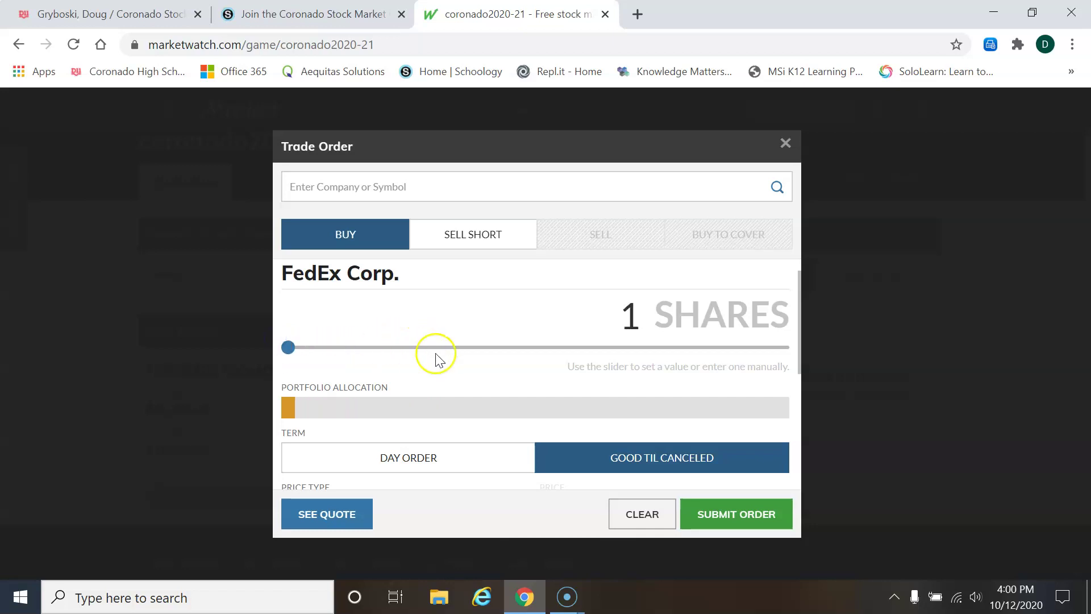
scroll(444, 359, down, 5)
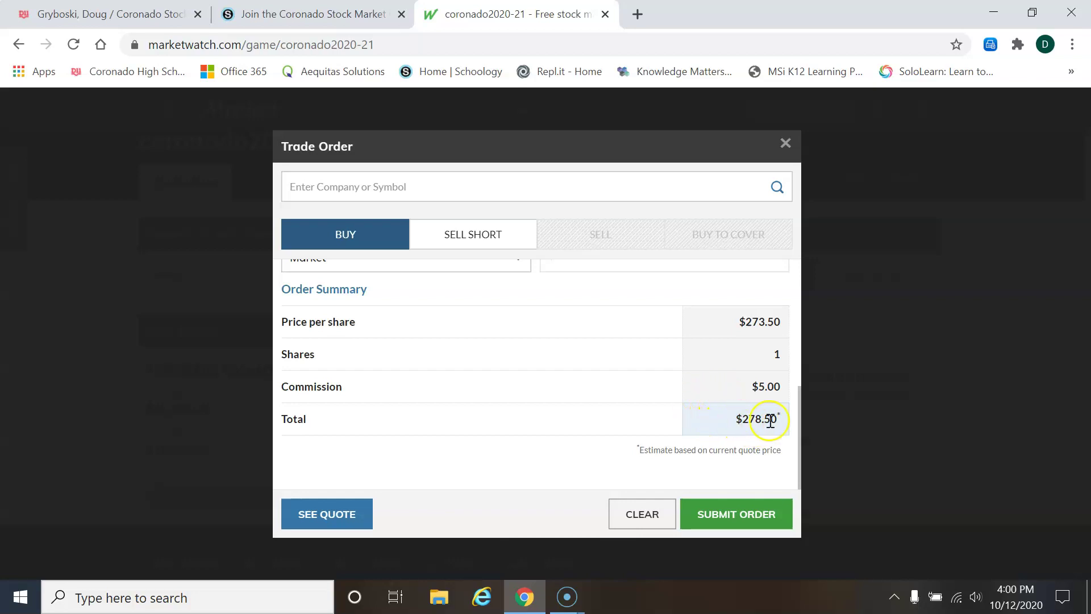
scroll(608, 363, up, 2)
scroll(562, 355, up, 2)
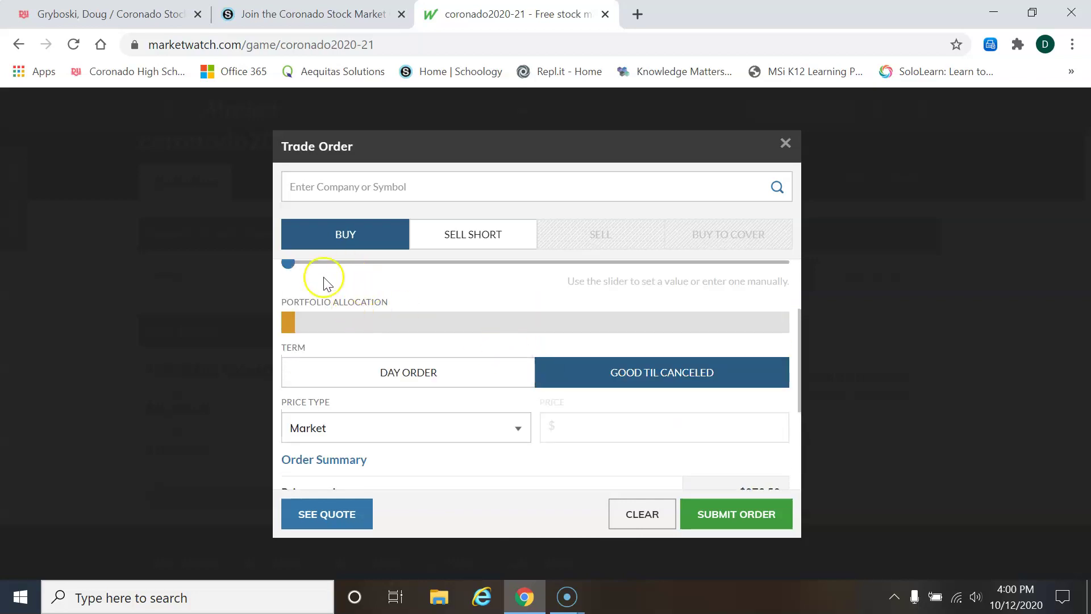
- Raise the FedEx buy order from 1 share to 4
drag(289, 267, 336, 273)
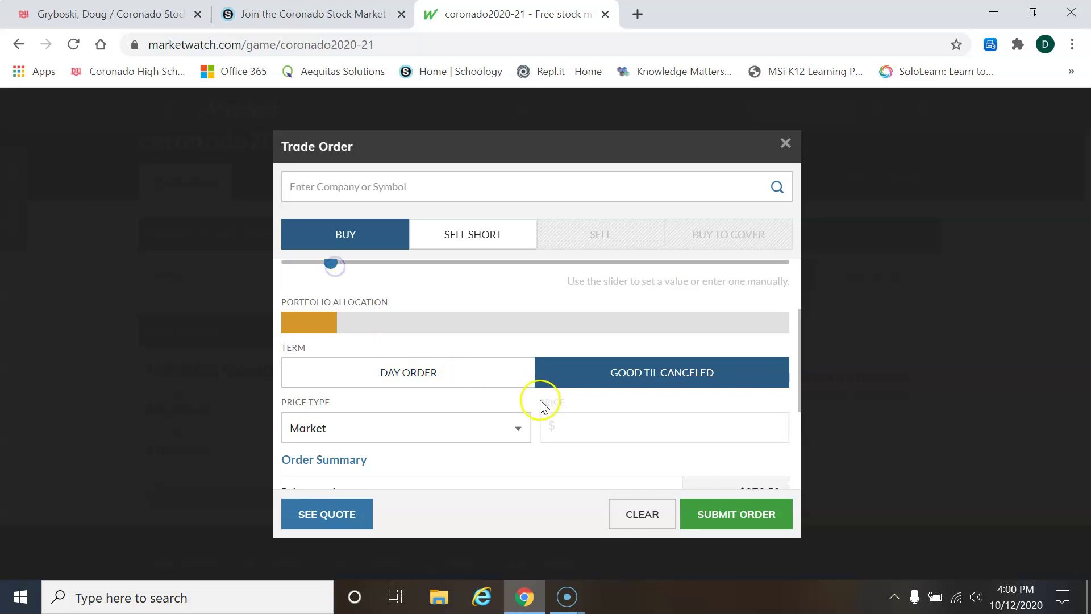
scroll(543, 406, down, 3)
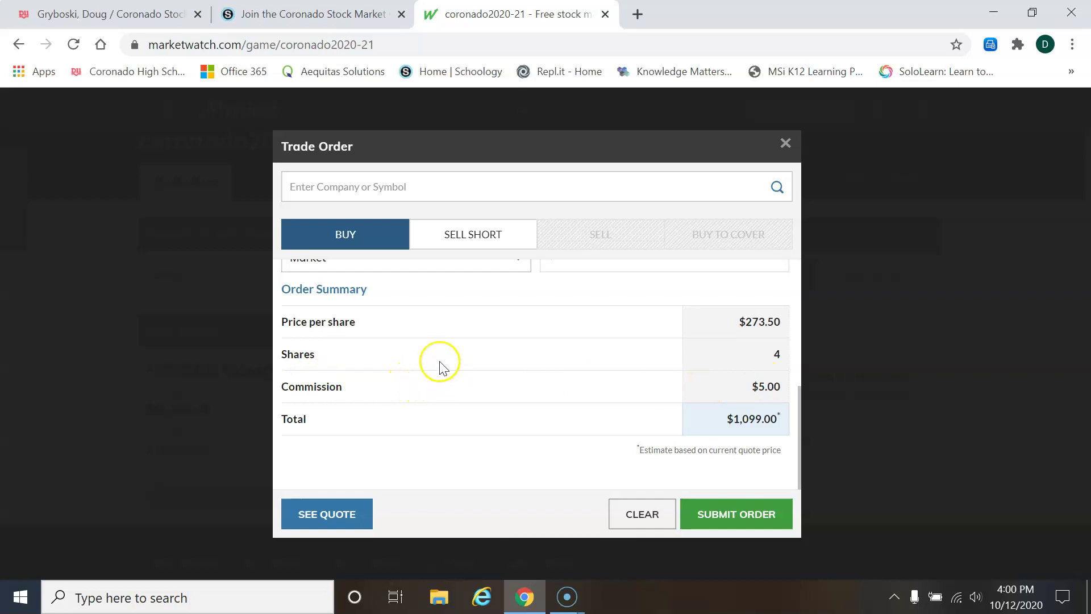
scroll(449, 397, up, 2)
scroll(452, 408, up, 5)
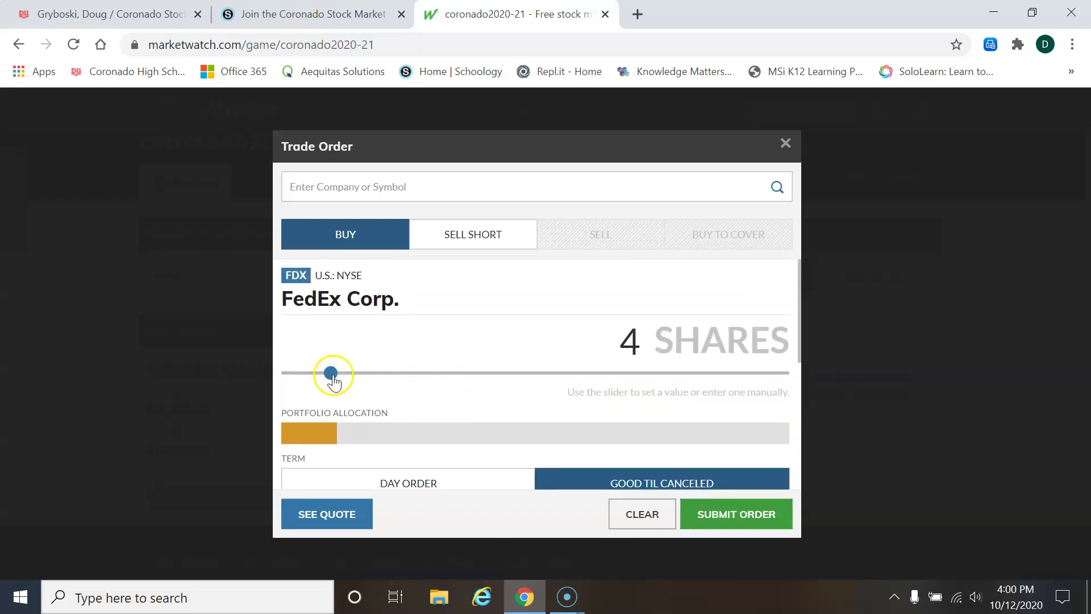
- Raise the order to 5 shares and confirm the $1,372.50 good-til-canceled market total
mouse_move(332, 373)
mouse_down()
mouse_move(375, 373)
mouse_move(344, 375)
mouse_up()
scroll(450, 382, down, 6)
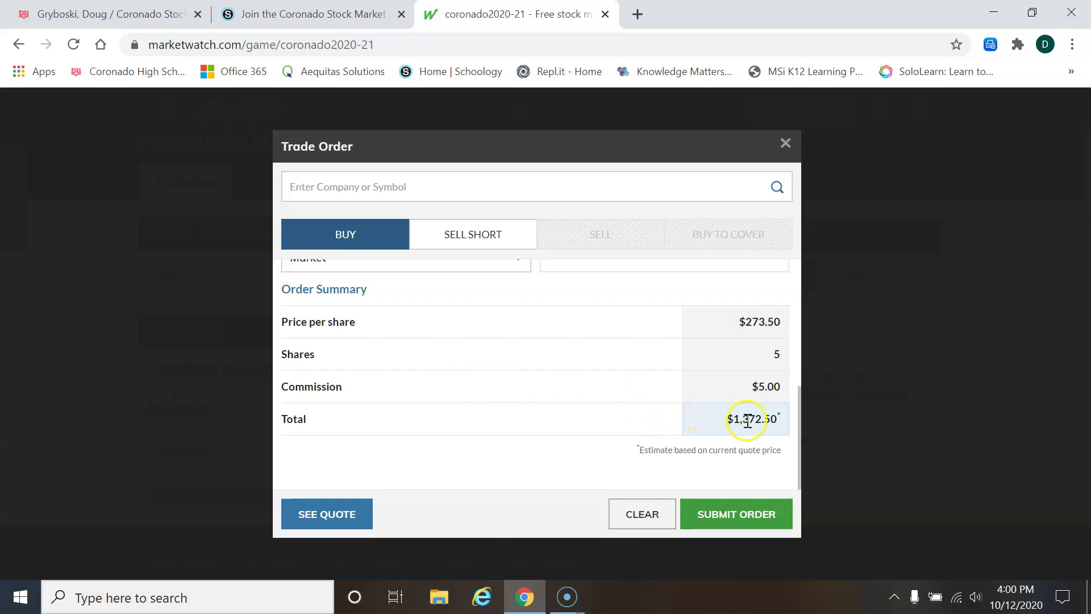
scroll(441, 394, up, 3)
scroll(443, 397, down, 3)
scroll(443, 397, up, 3)
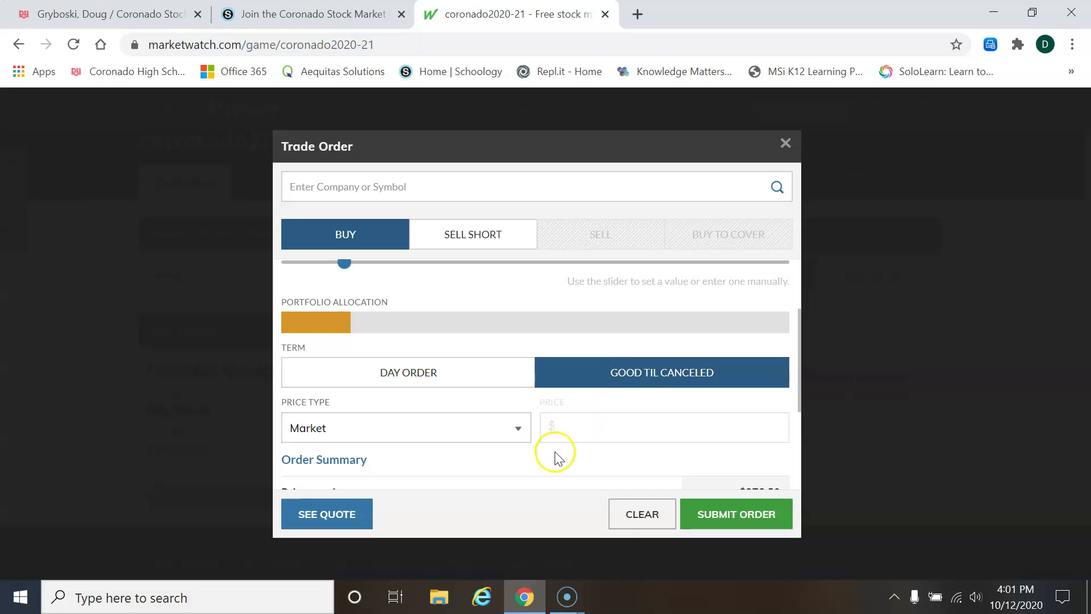
scroll(556, 458, down, 2)
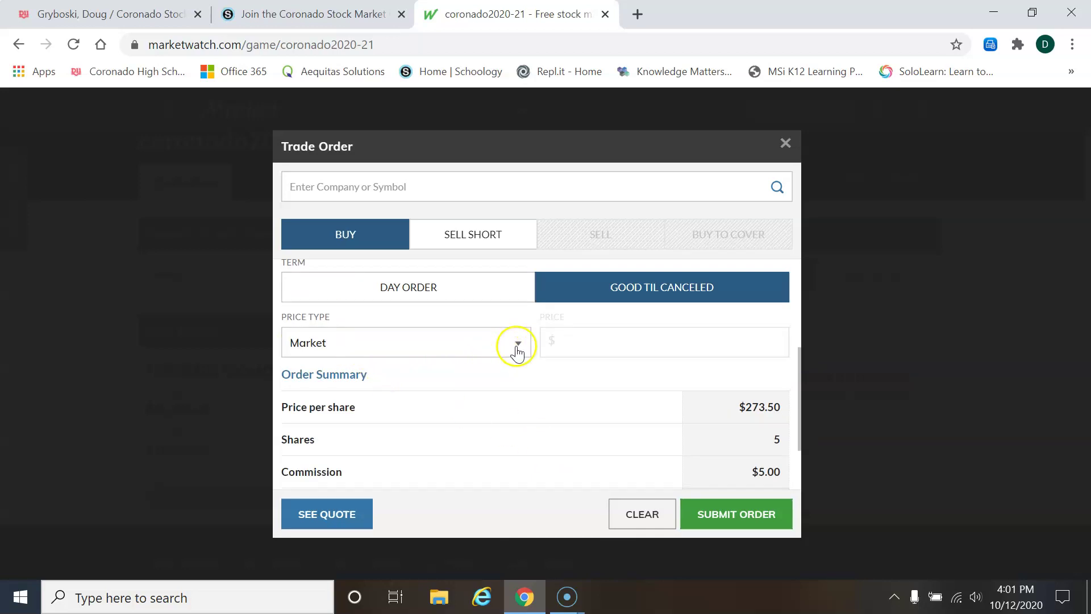
scroll(511, 369, up, 3)
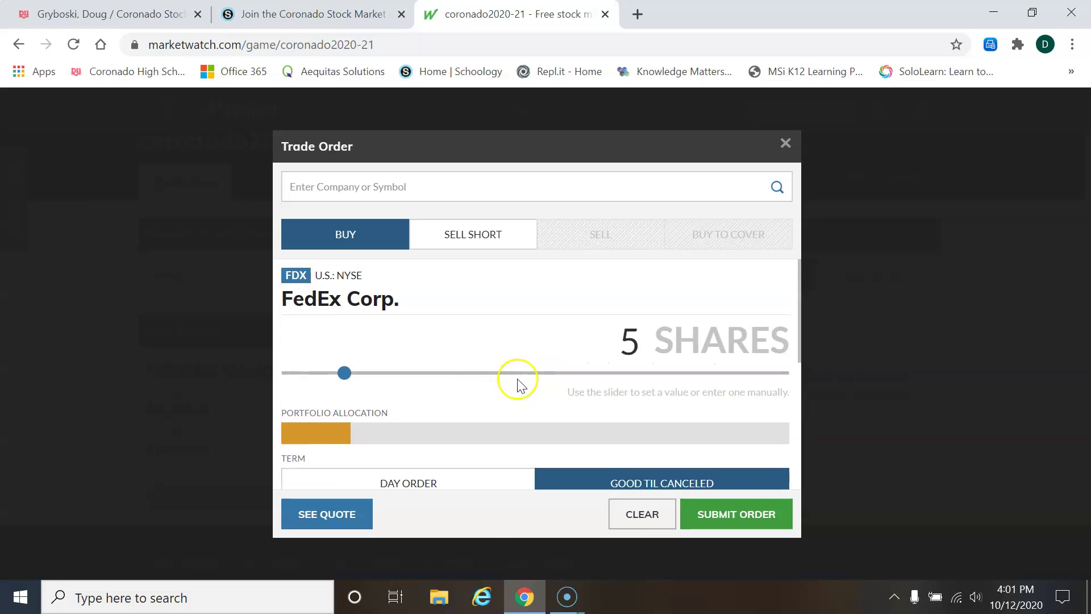
scroll(514, 377, down, 5)
scroll(519, 381, down, 1)
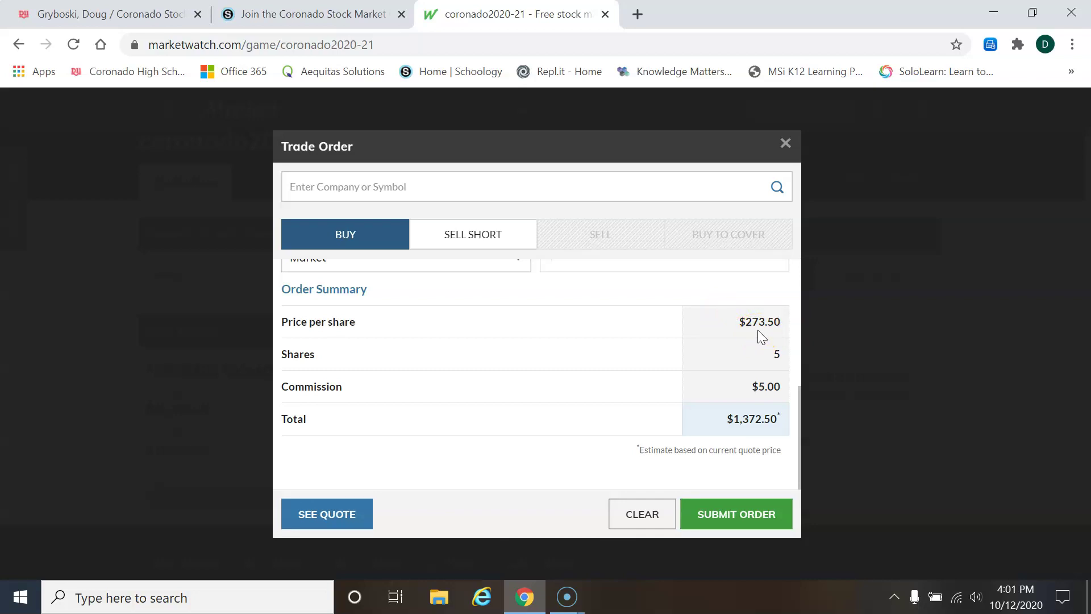
click(740, 329)
scroll(631, 335, up, 2)
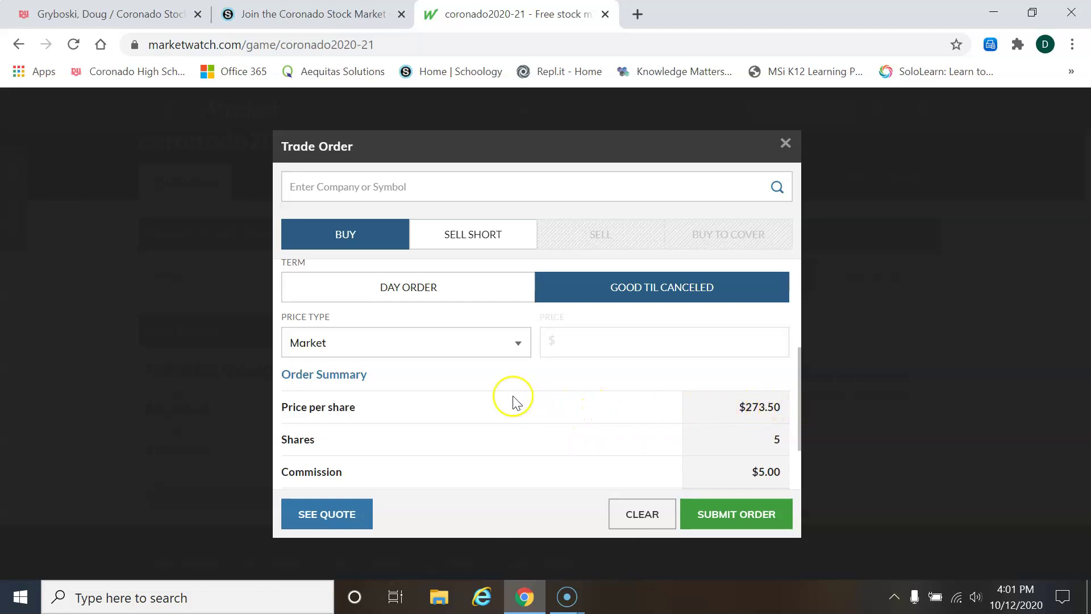
- Make the 5-share FedEx buy a Limit order at $250 and submit it
click(490, 350)
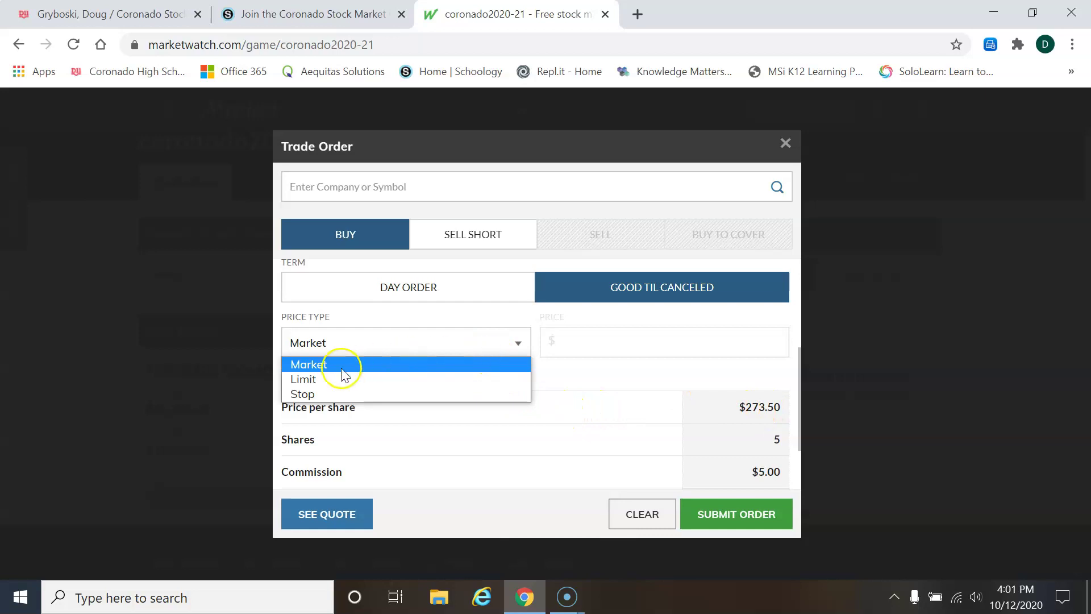
click(308, 379)
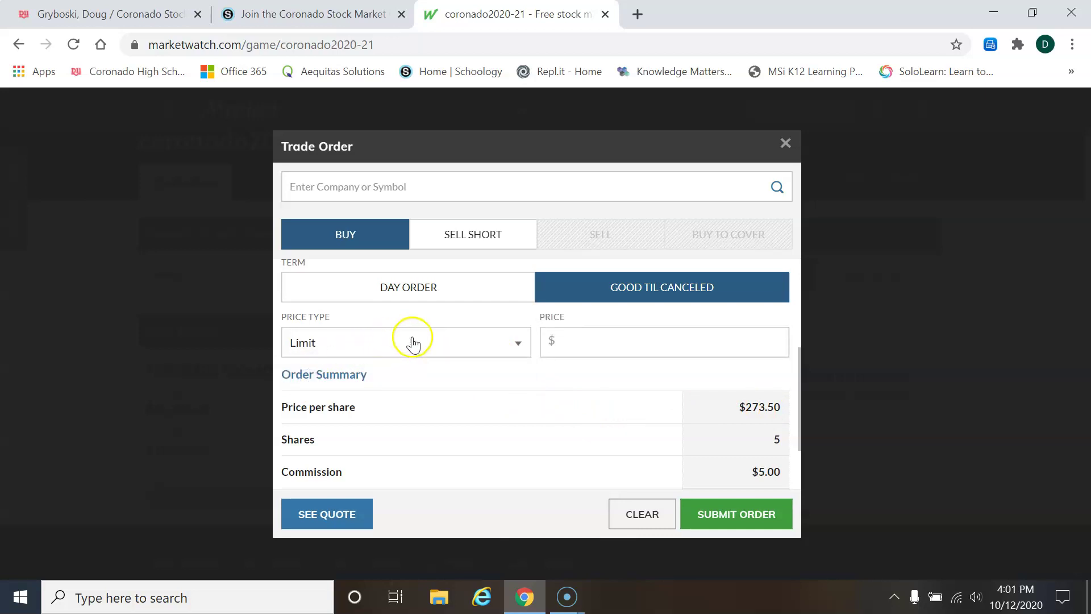
click(465, 339)
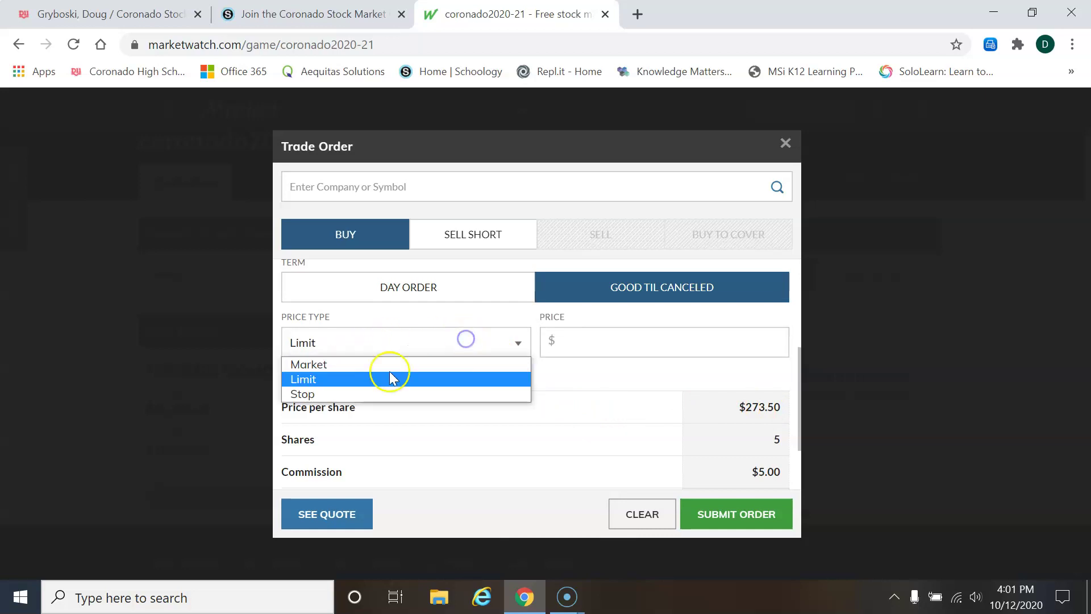
click(298, 385)
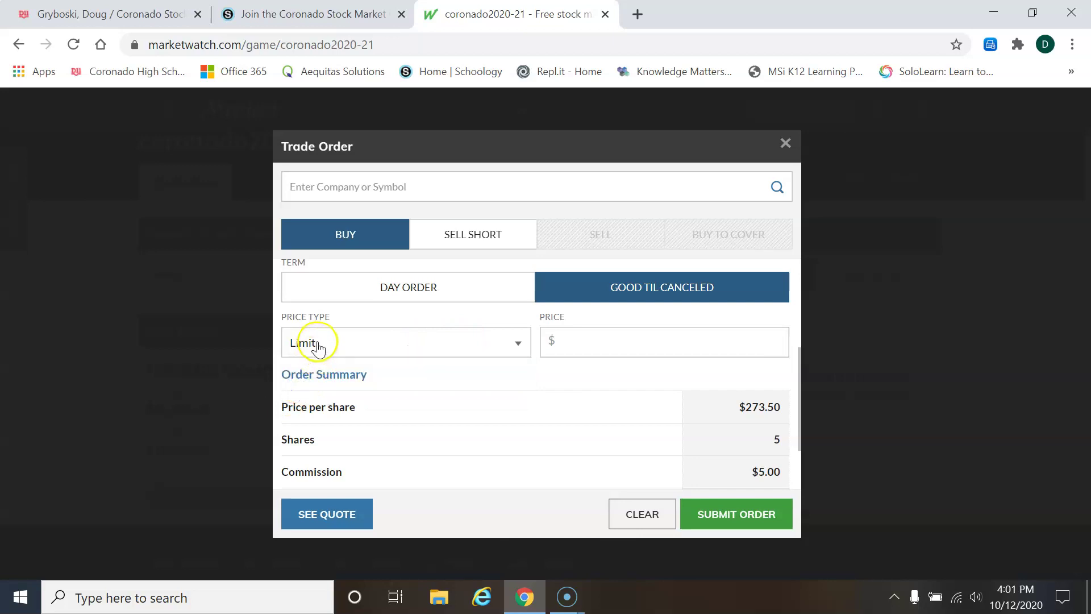
click(595, 344)
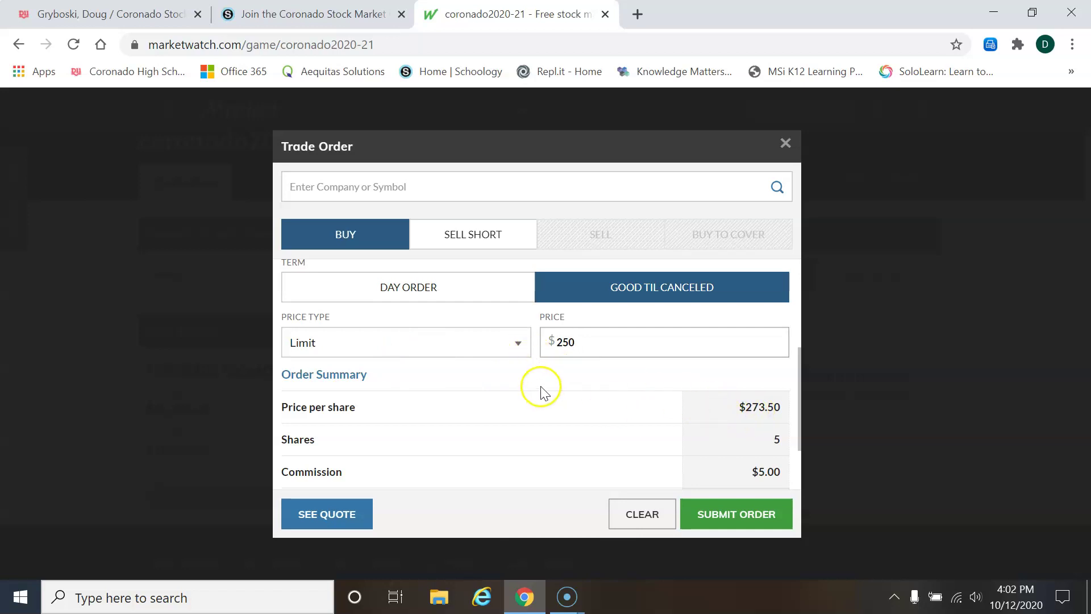
click(736, 517)
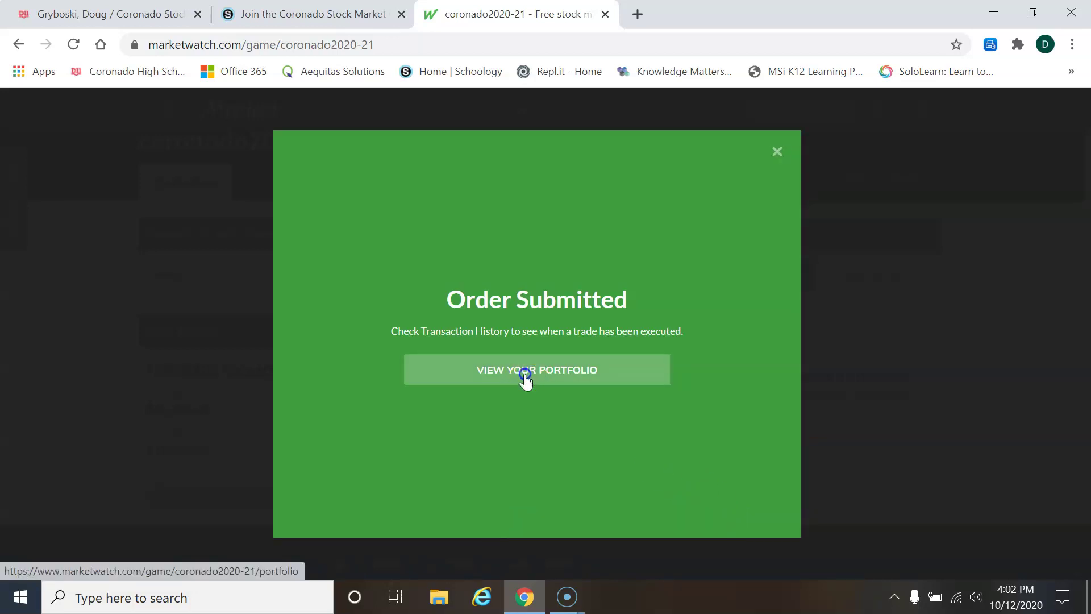
- In the portfolio's Pending Orders, cancel the 5-share FDX limit buy at $250
click(523, 377)
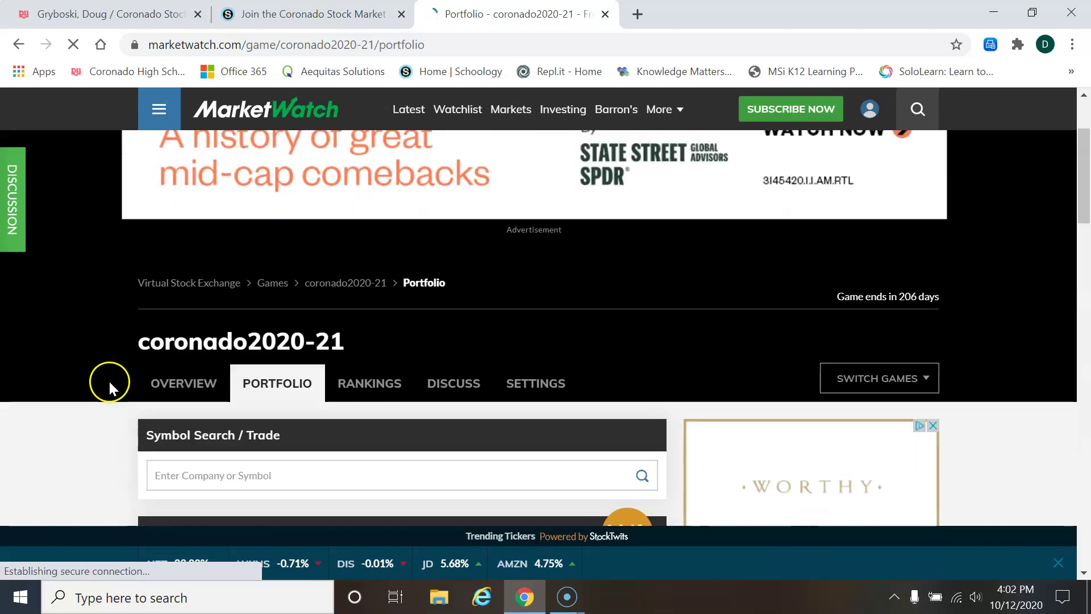
scroll(109, 381, down, 5)
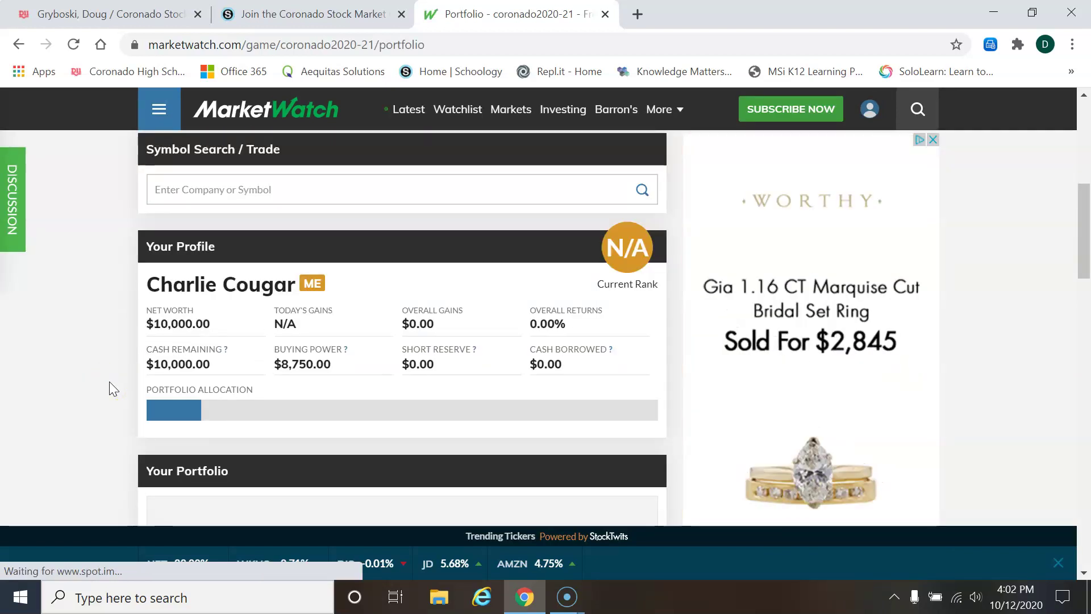
scroll(109, 381, down, 2)
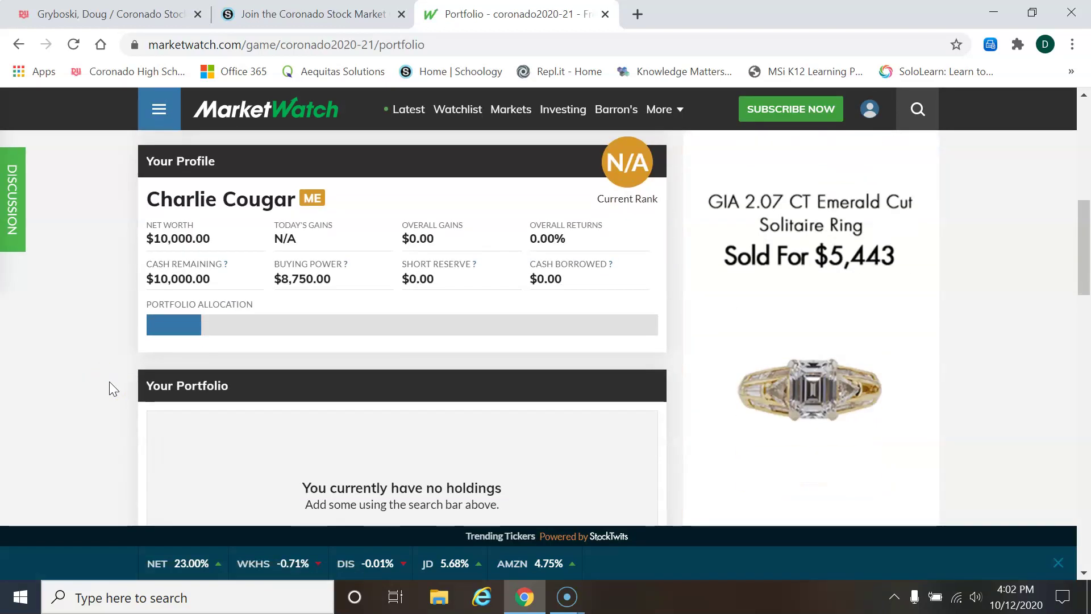
scroll(101, 377, down, 6)
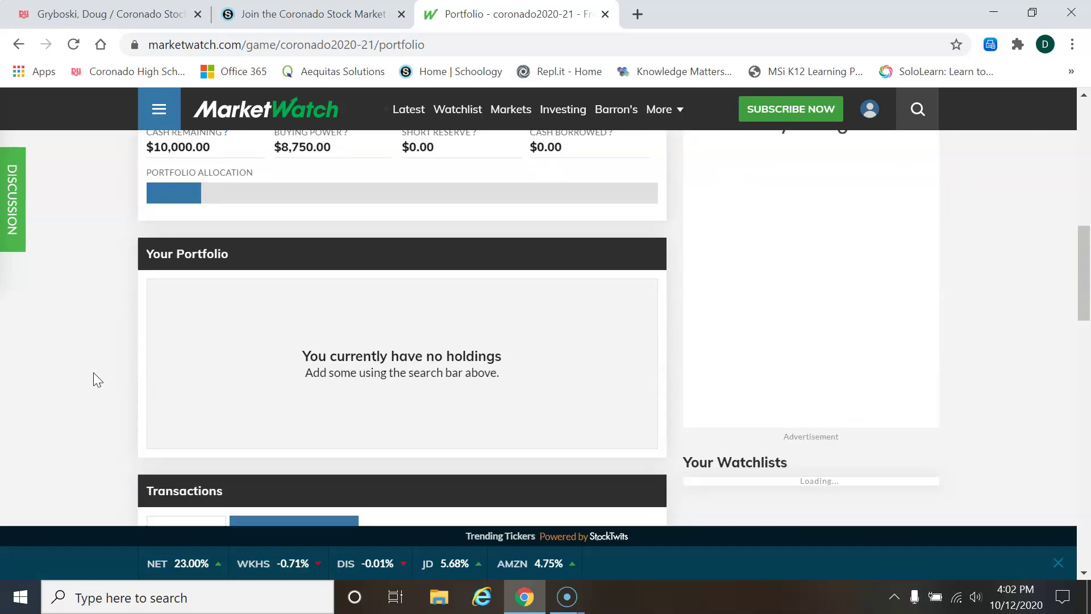
scroll(90, 370, down, 2)
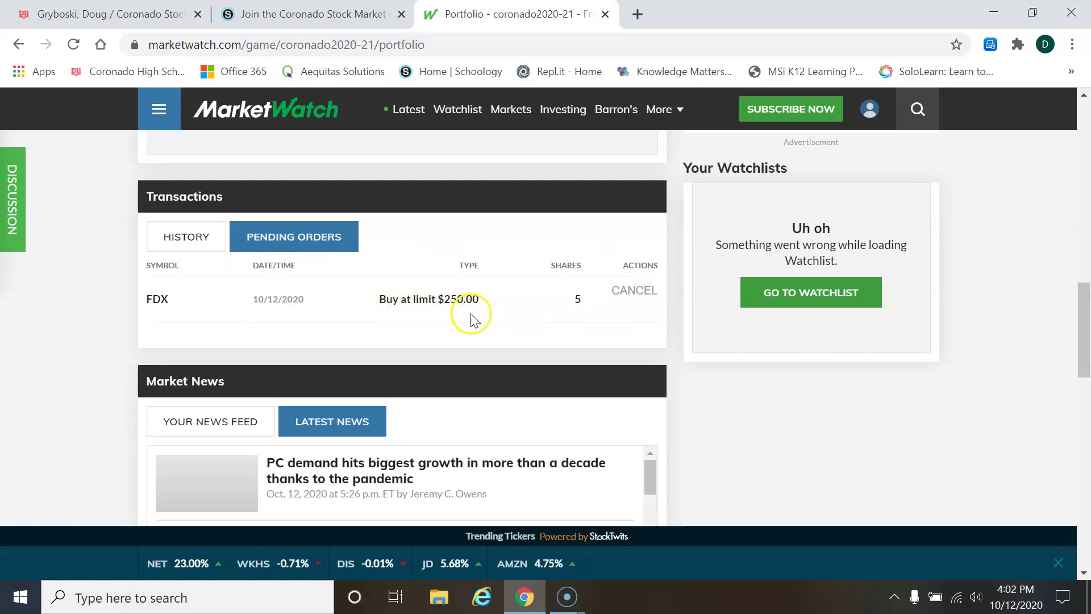
click(636, 291)
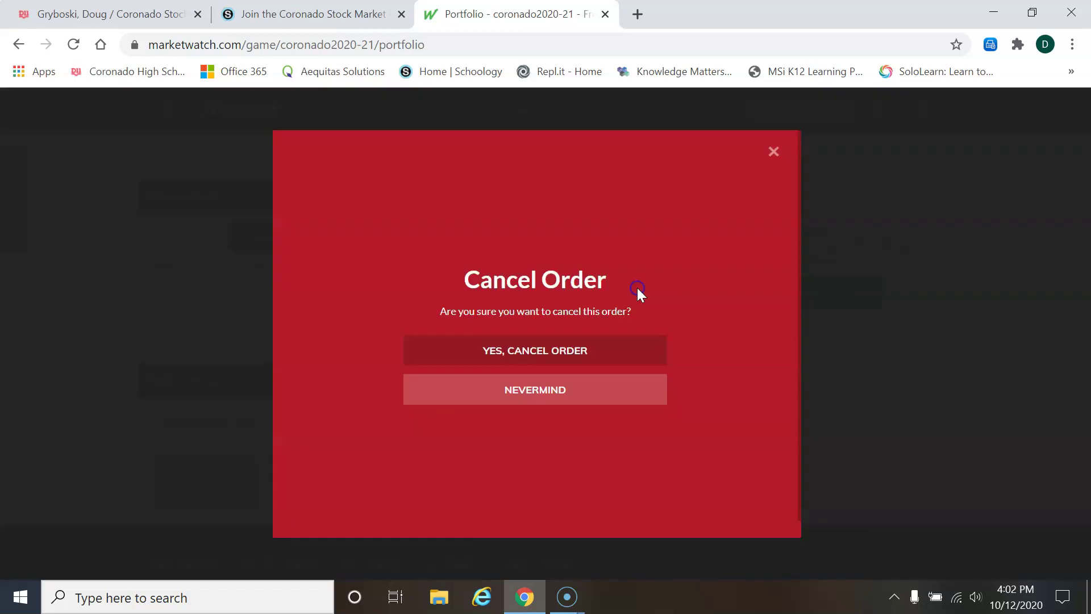
click(541, 349)
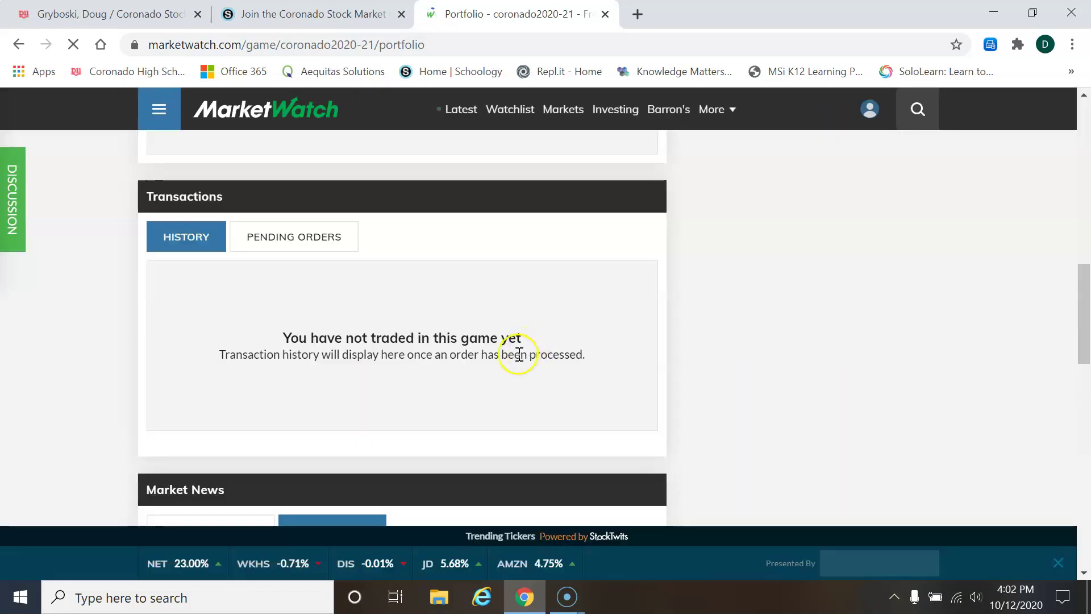
scroll(502, 377, up, 6)
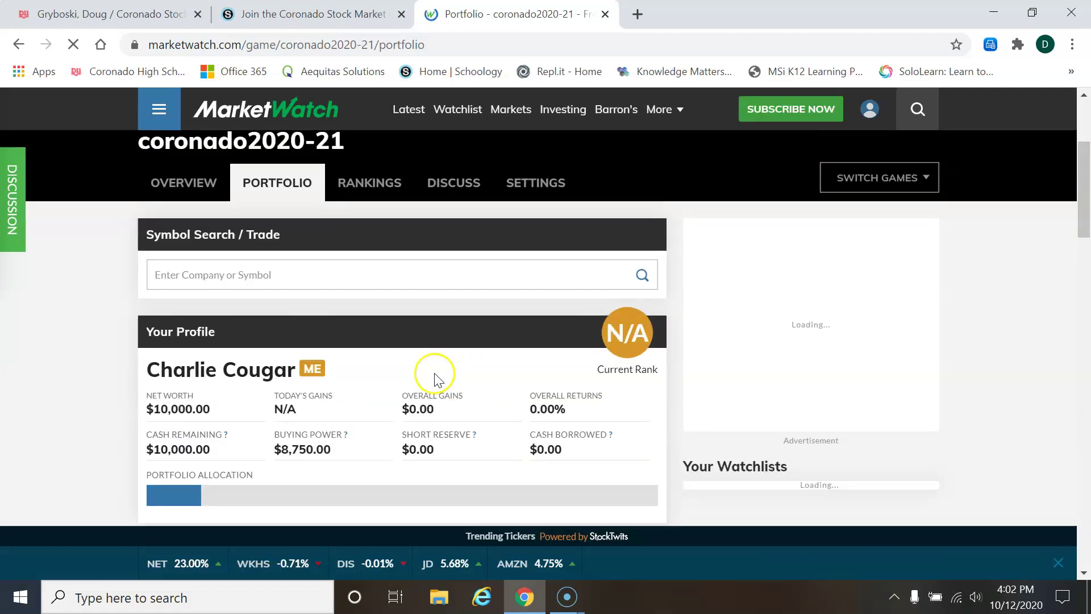
- Search 'fedex', open the FDX quote, and start a new trade order for it
click(306, 275)
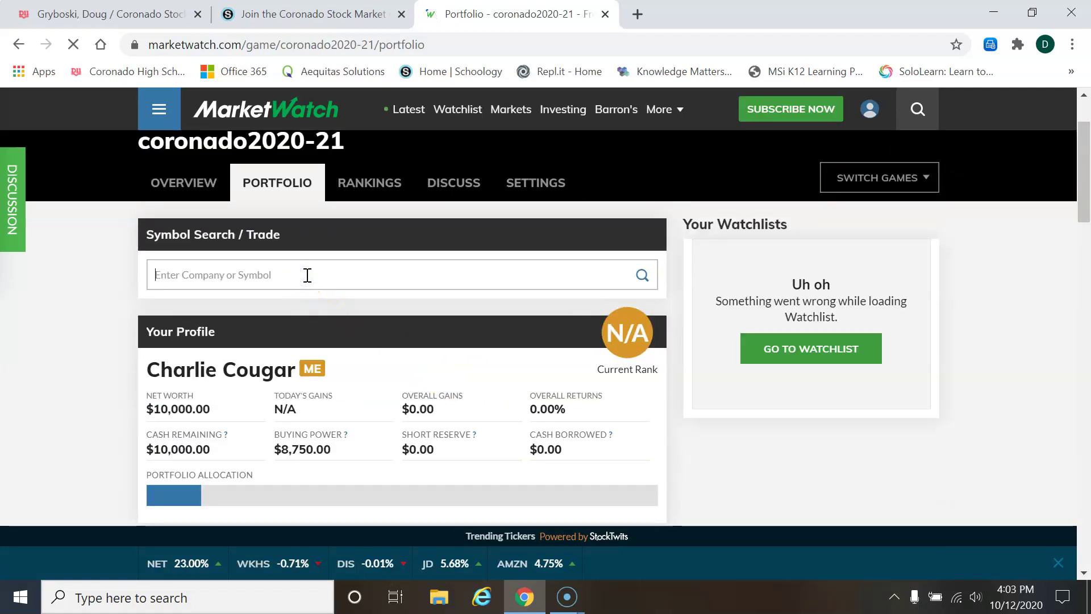
text(fedex)
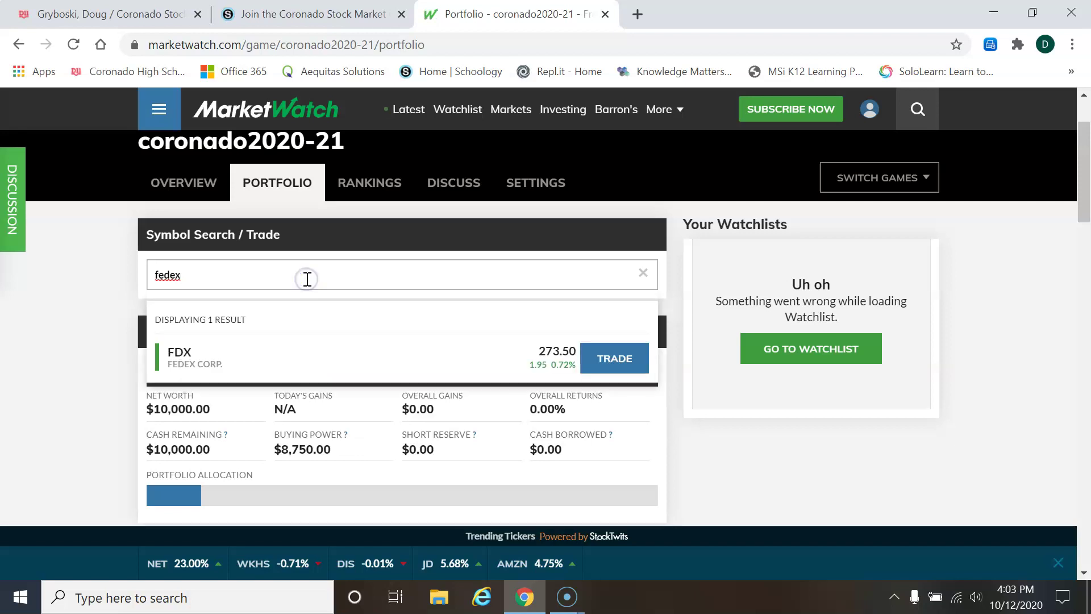
click(199, 358)
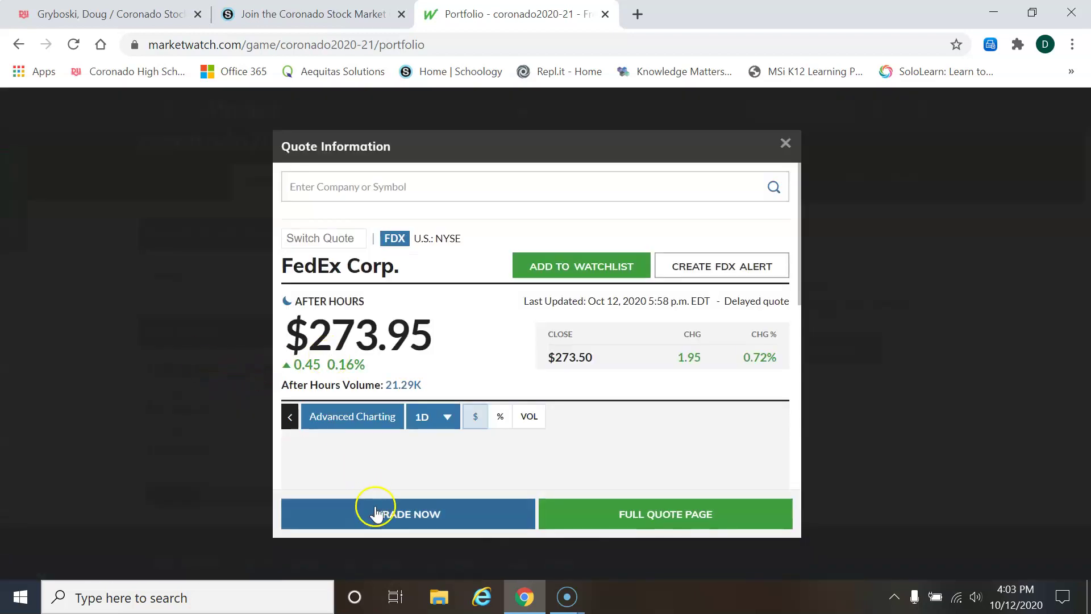
click(393, 514)
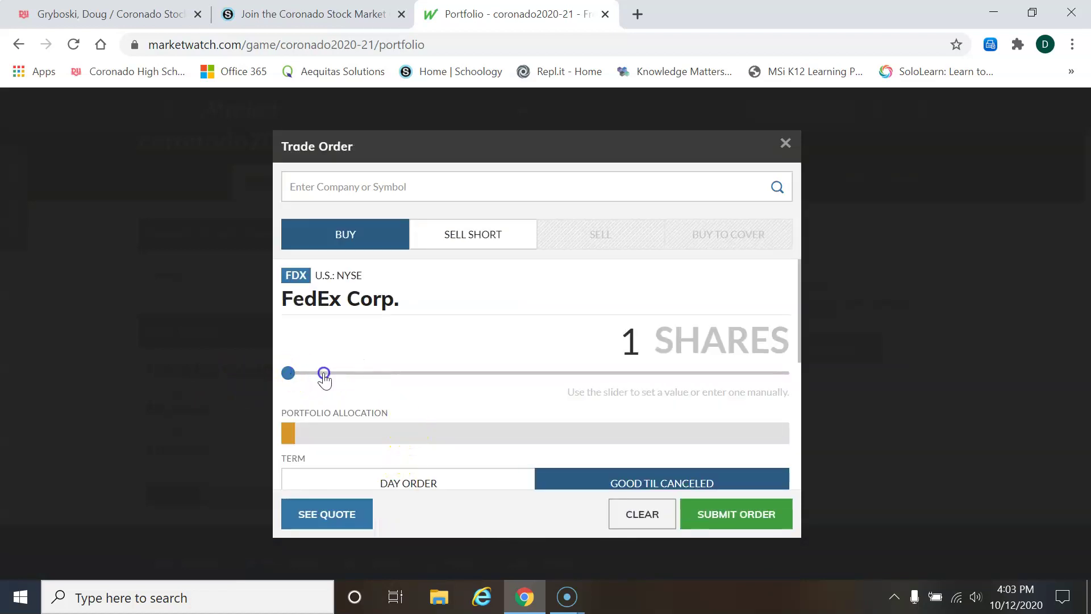
- Set the FDX buy to 5 shares at Market price, $1,372.50 total, and submit it
click(291, 374)
drag(290, 378, 348, 378)
scroll(443, 394, down, 5)
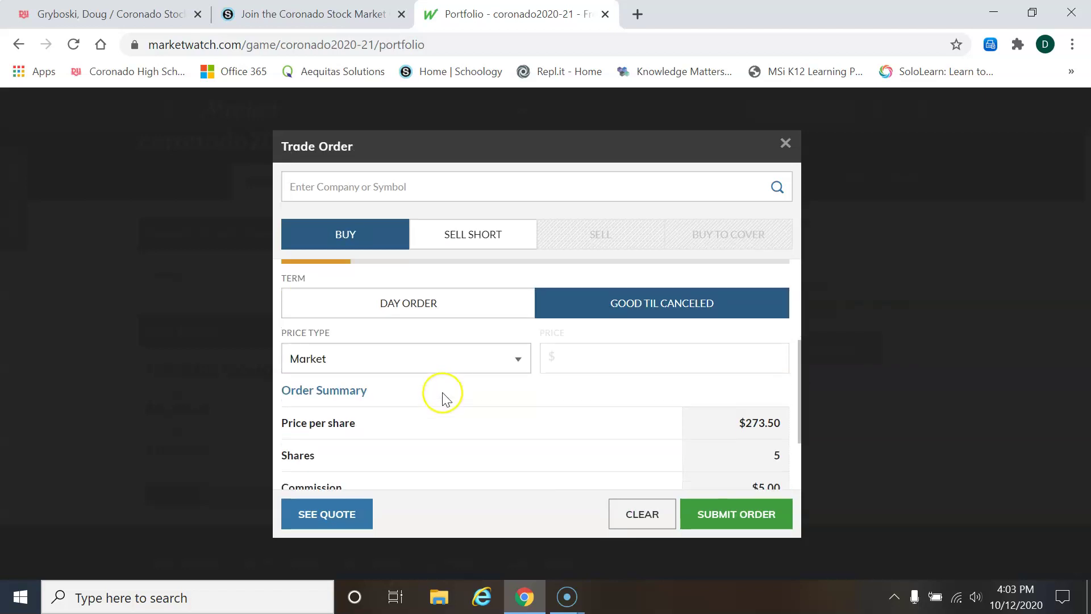
scroll(443, 394, up, 3)
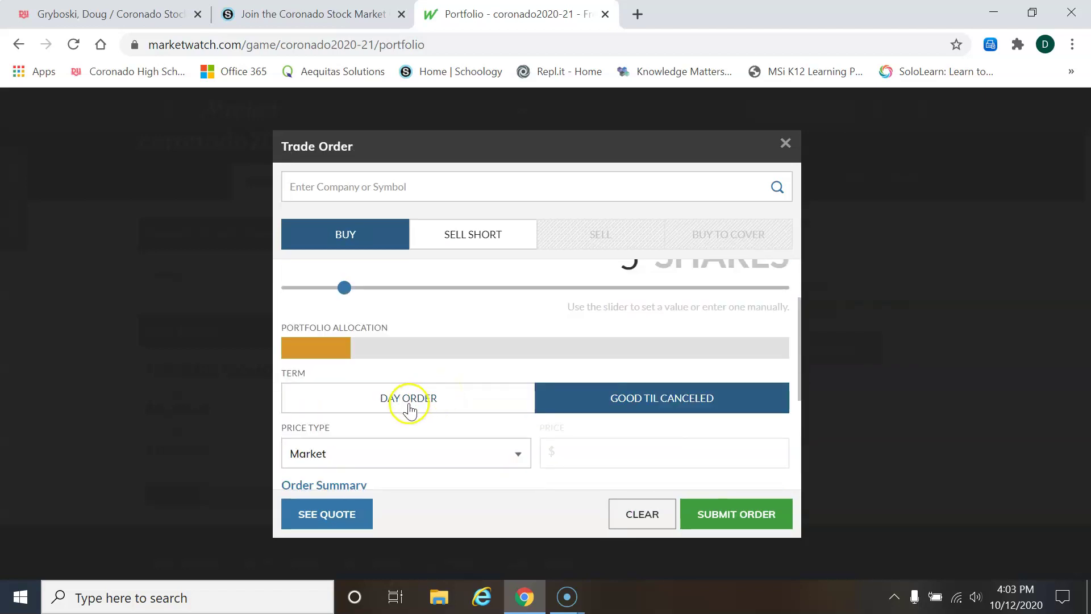
scroll(394, 426, down, 1)
click(396, 375)
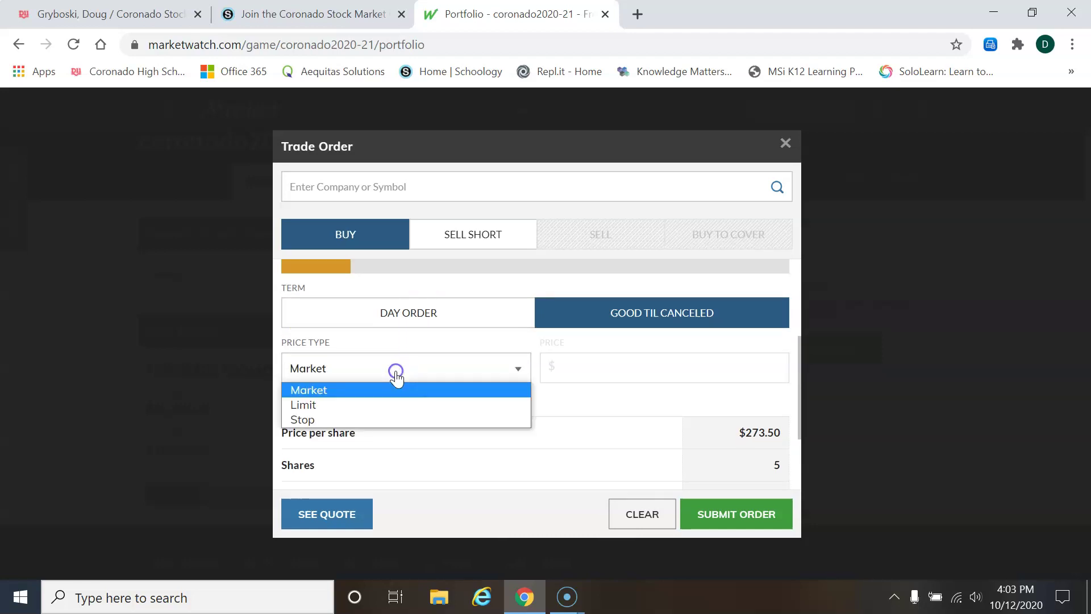
click(322, 392)
scroll(469, 408, down, 2)
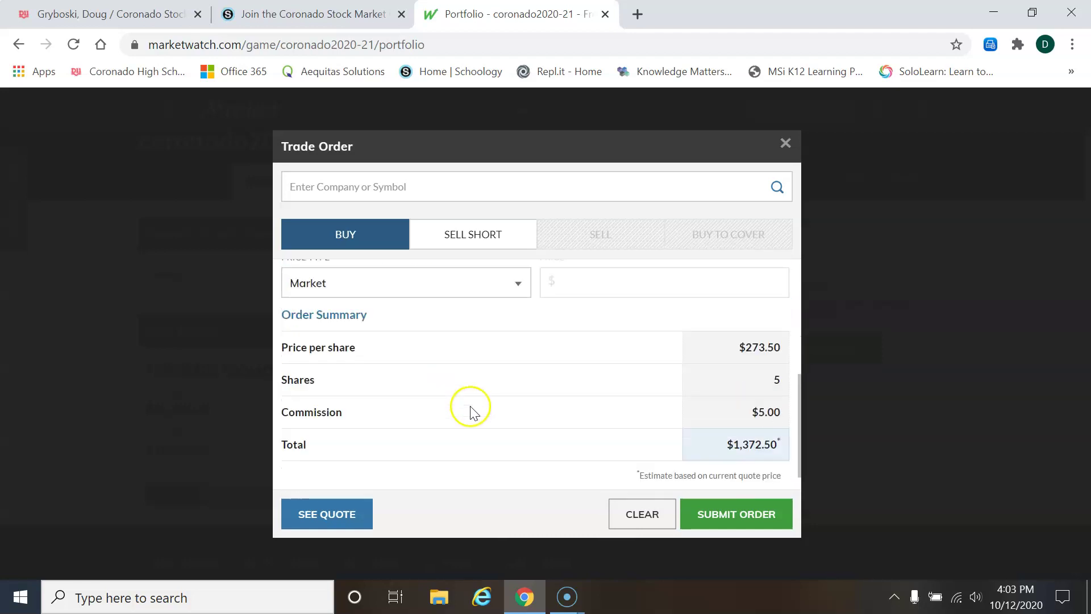
scroll(470, 408, down, 1)
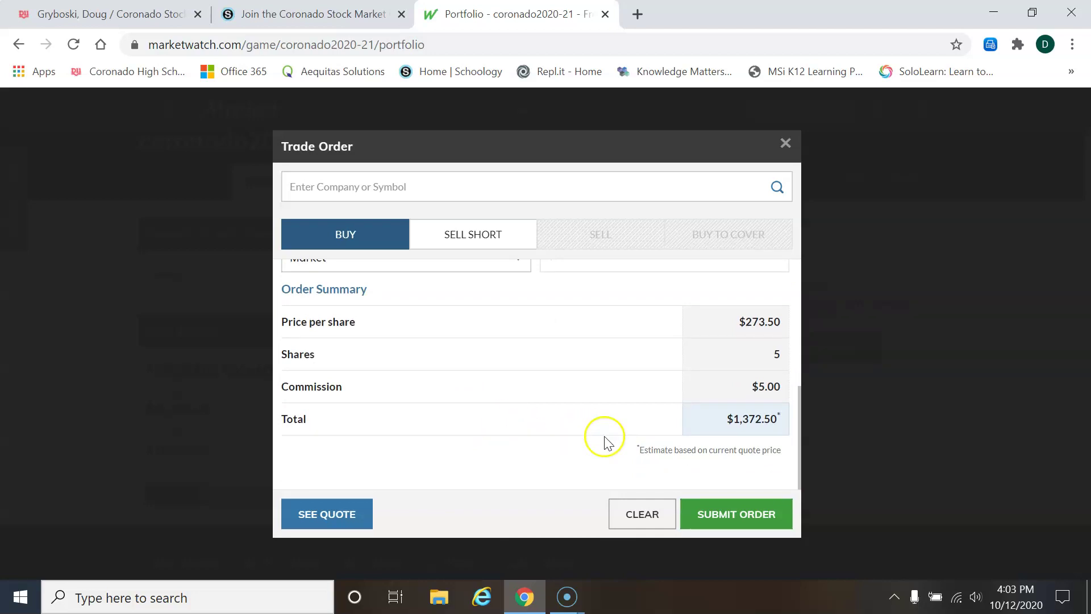
click(719, 517)
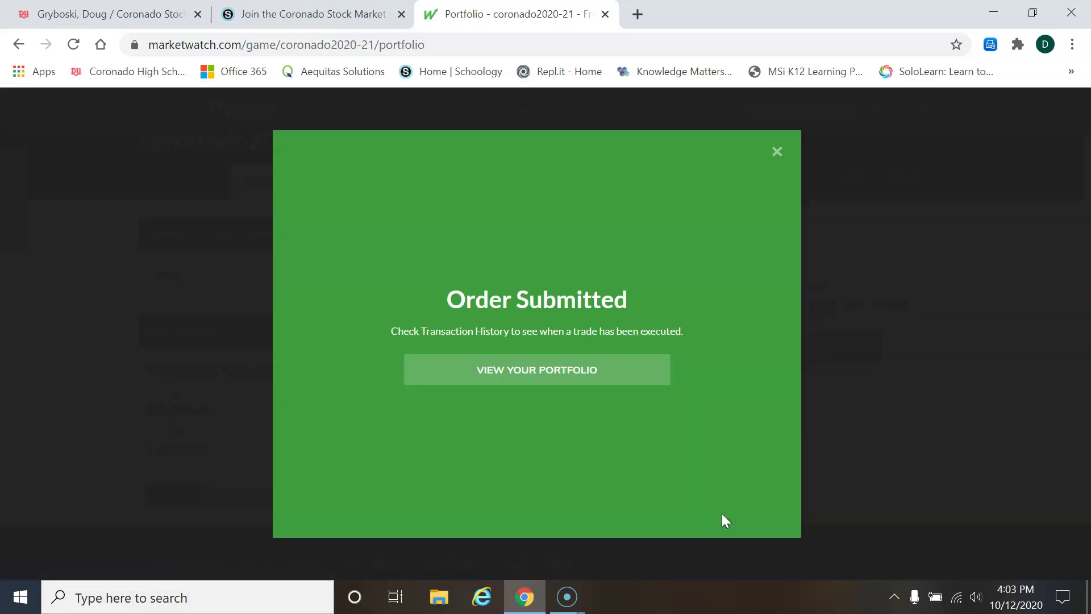
- Back in the portfolio, check History and Pending Orders for the 5-share FDX market-open buy
click(513, 362)
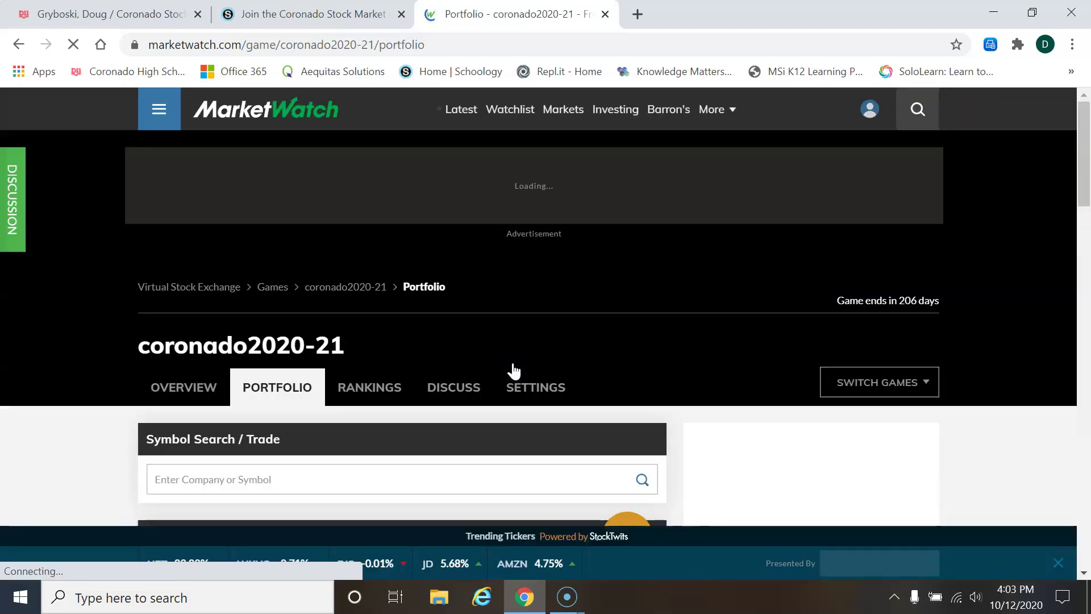
scroll(271, 438, down, 4)
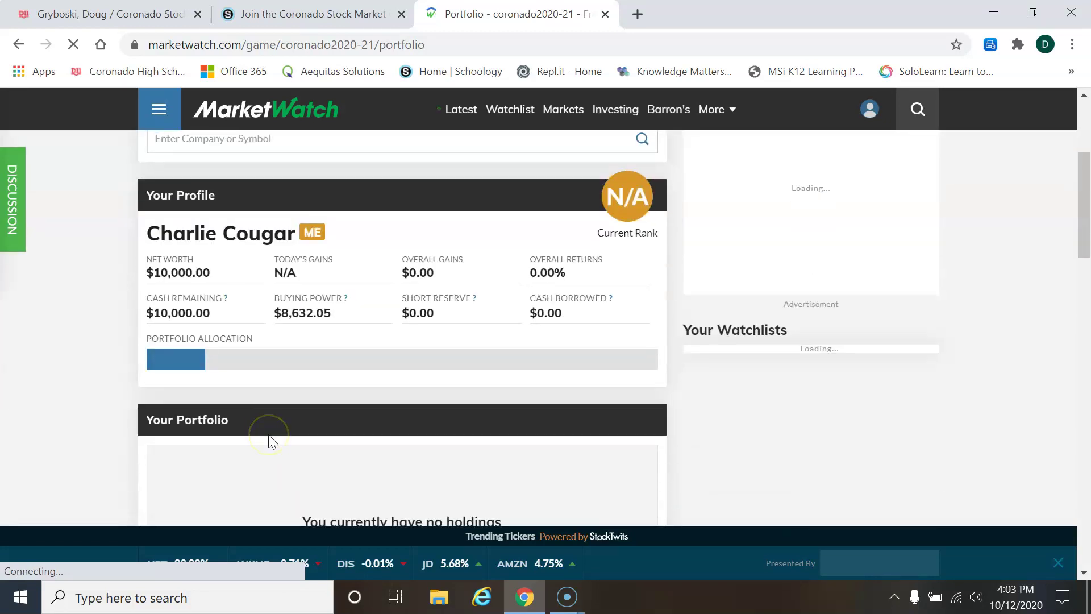
scroll(267, 441, down, 6)
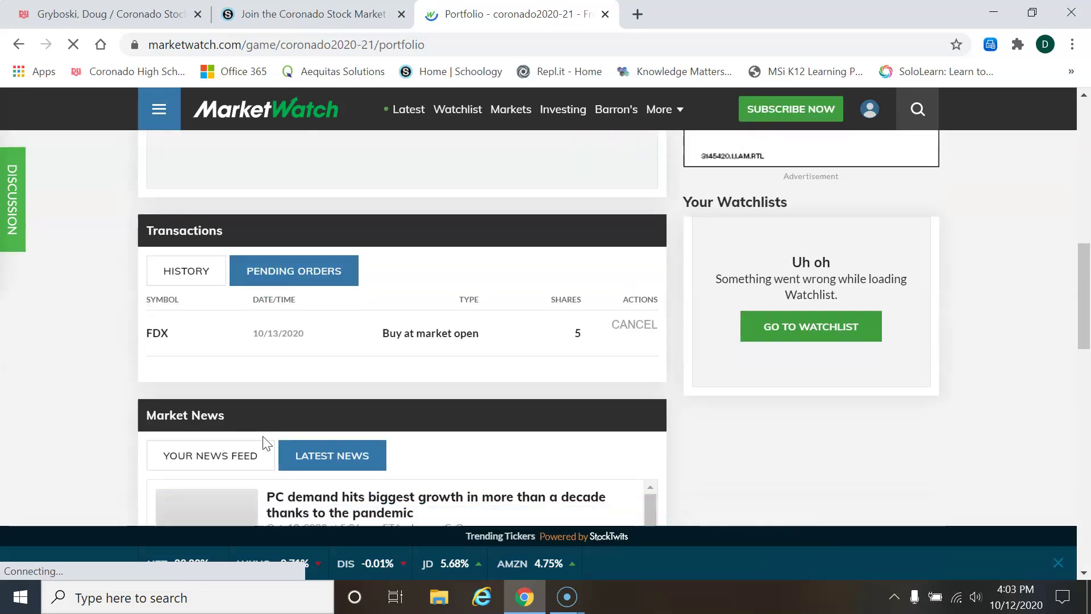
click(283, 287)
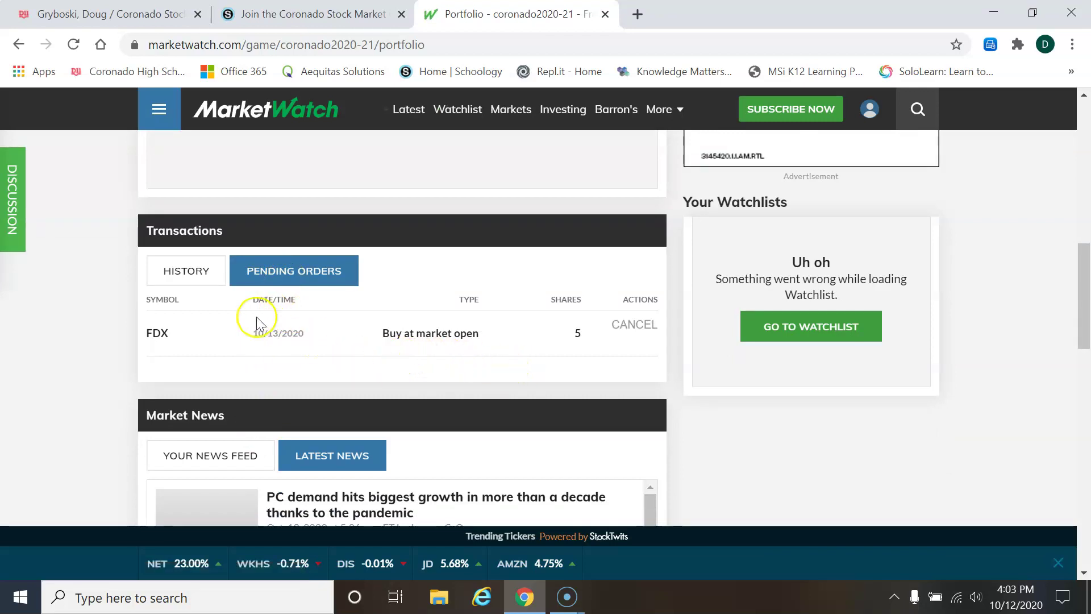
click(191, 277)
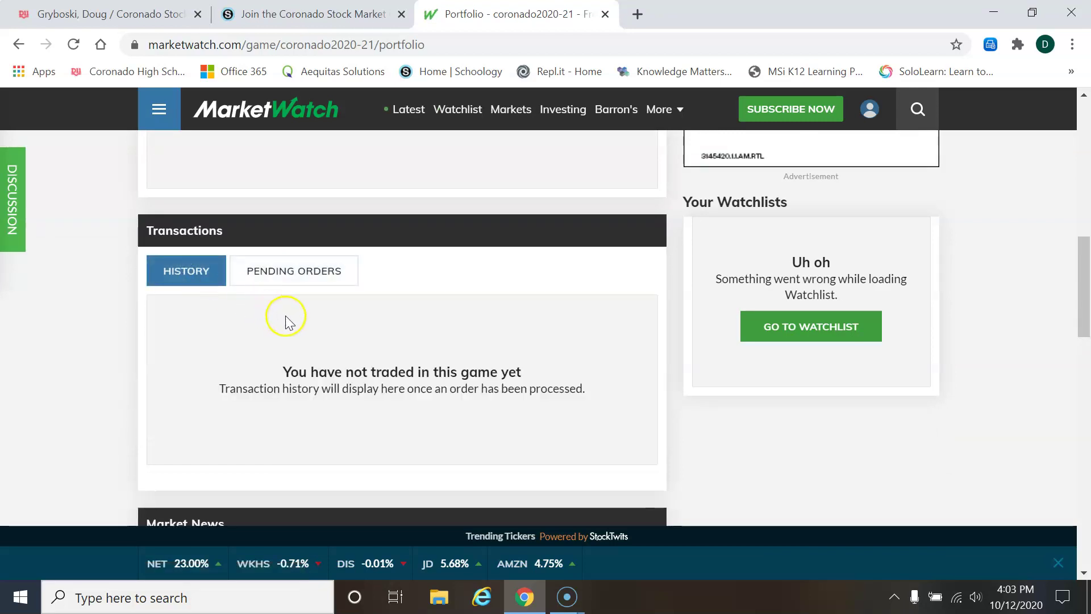
scroll(286, 318, down, 3)
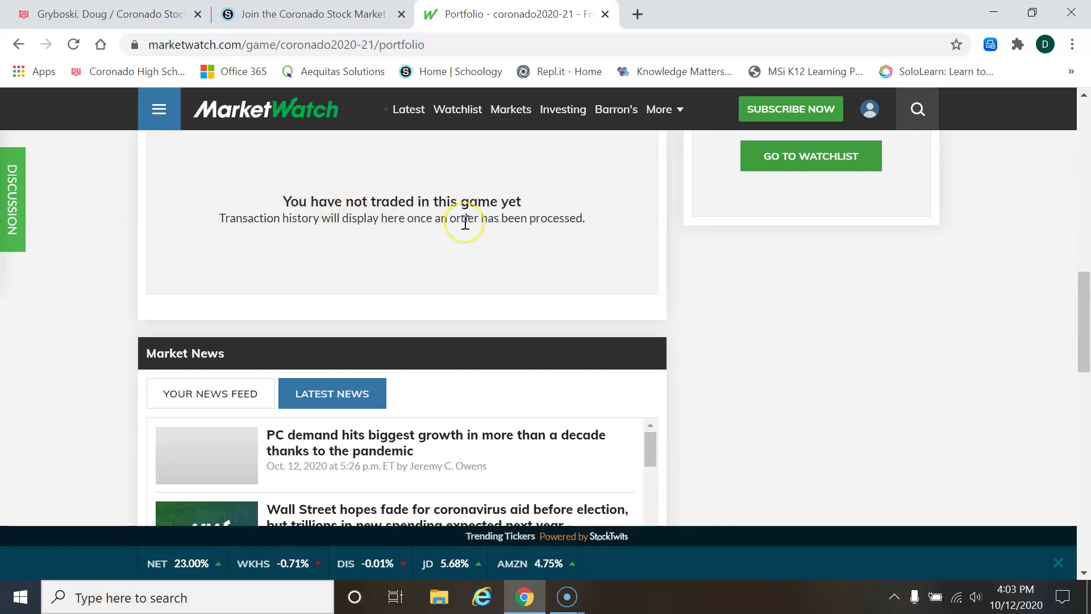
scroll(465, 223, up, 3)
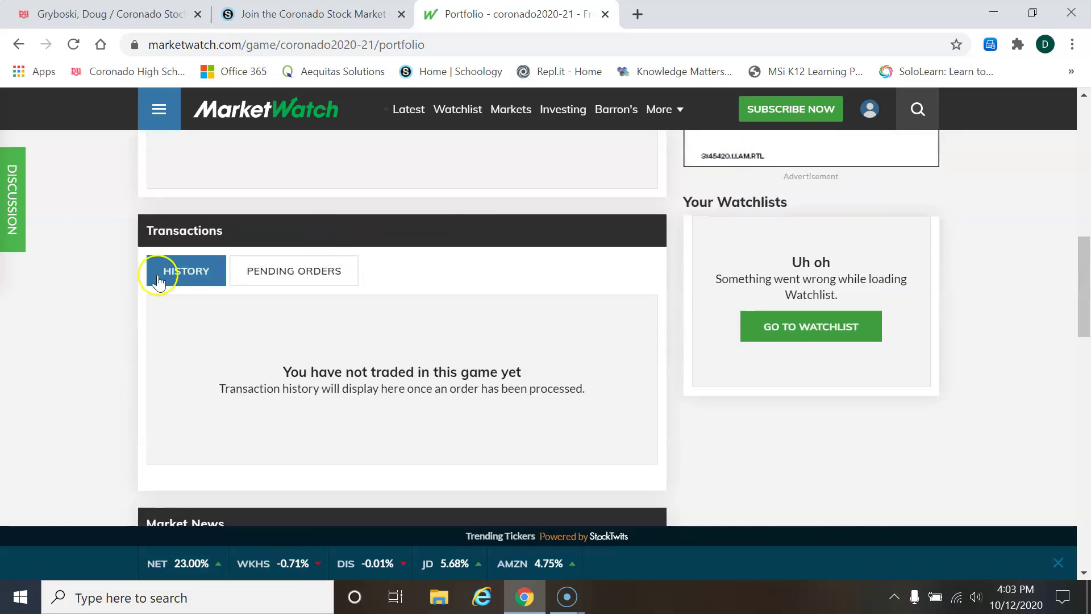
click(275, 273)
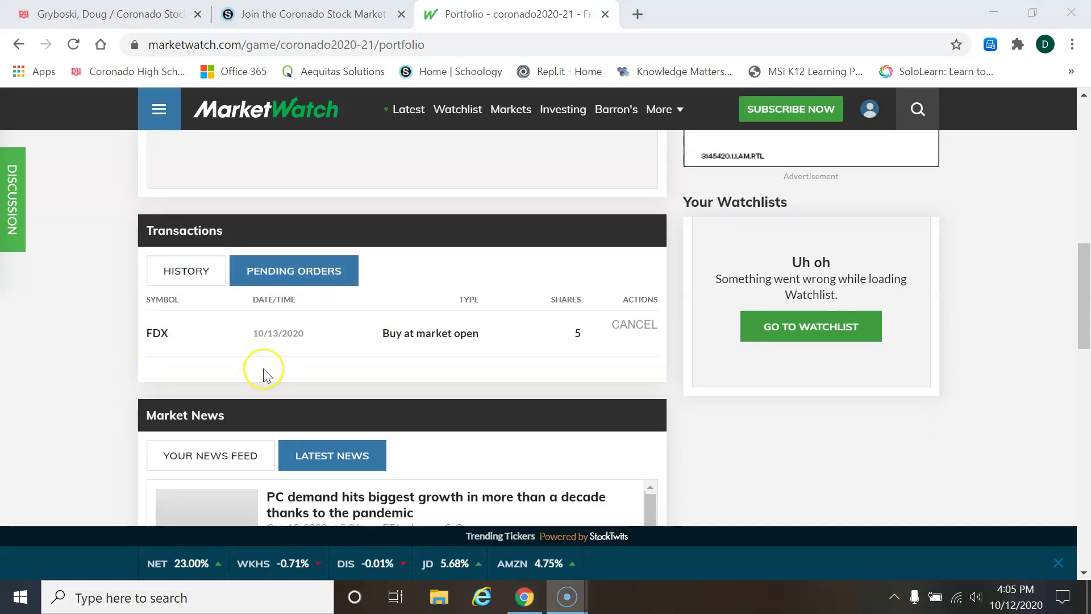
scroll(291, 369, up, 9)
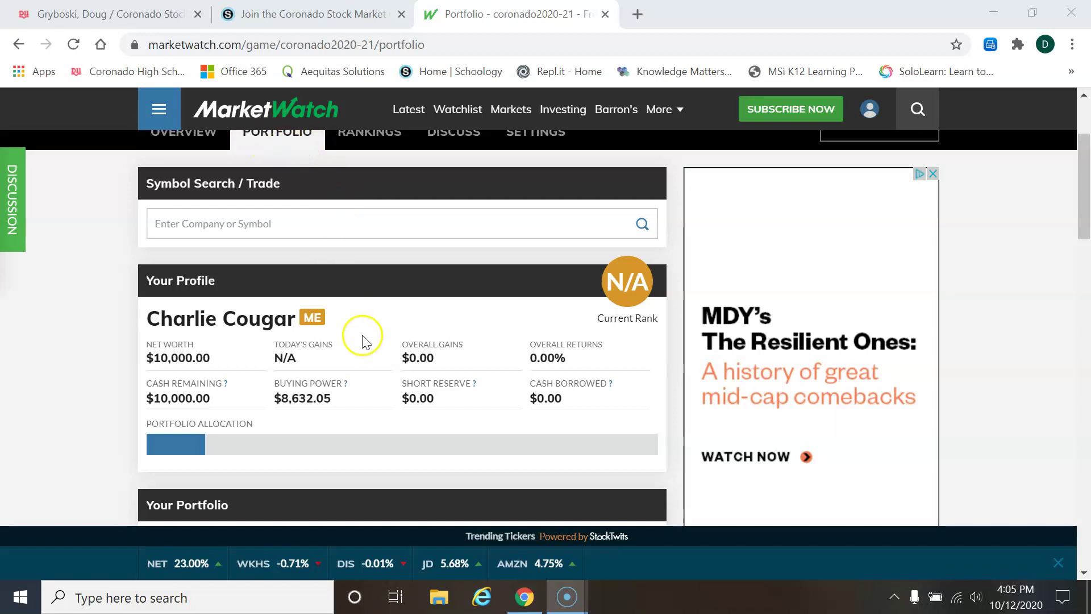
scroll(361, 338, up, 2)
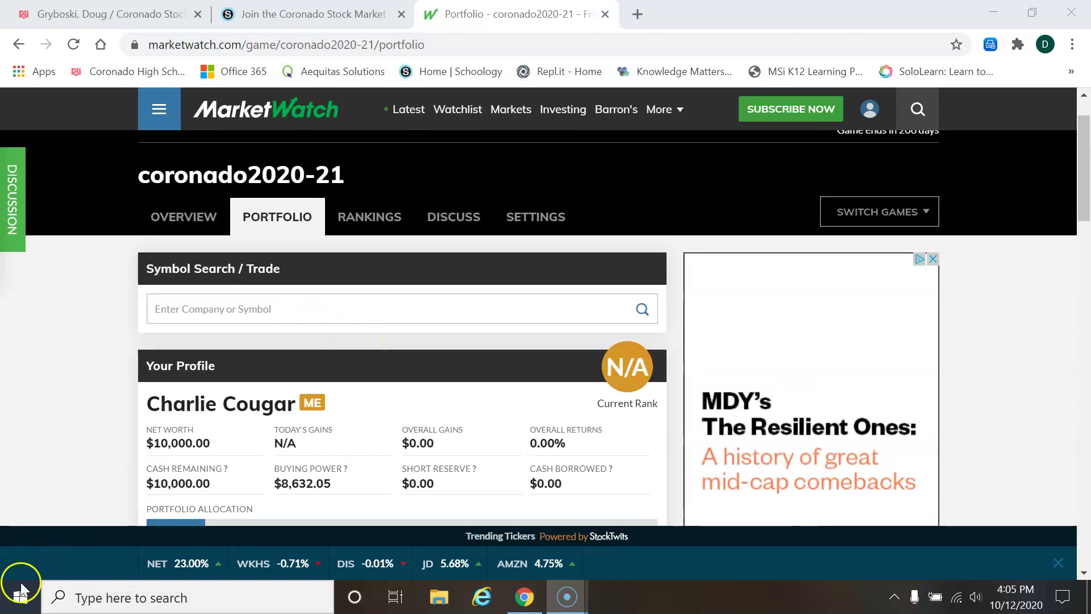